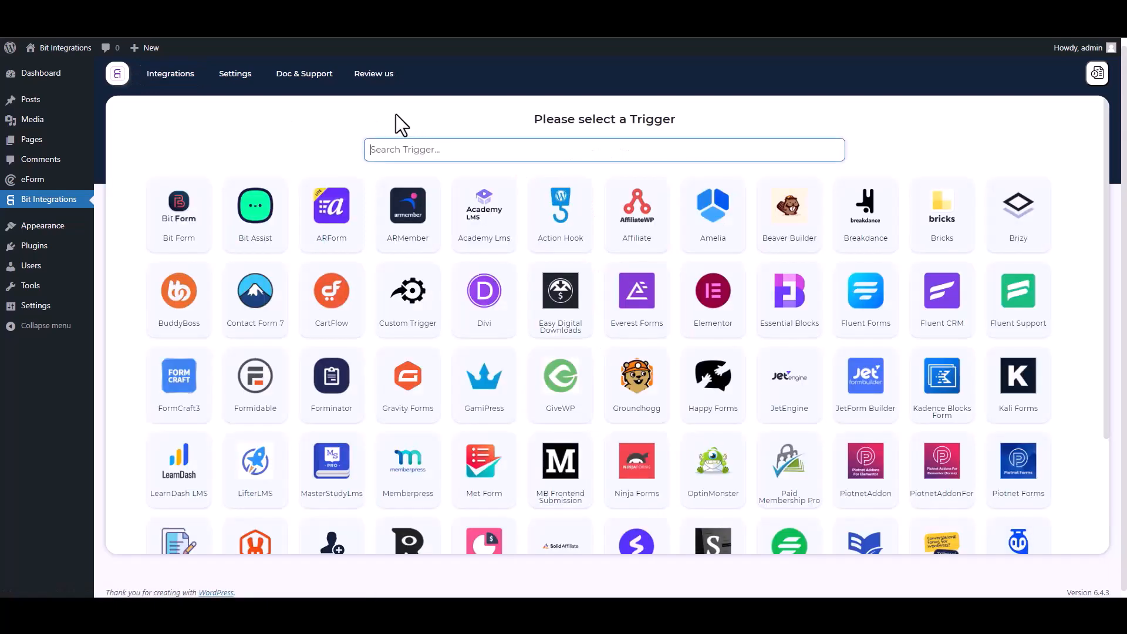
# Make eForm's 'Bit Integrations' form the trigger of the new integration and continue
pyautogui.write('ef')
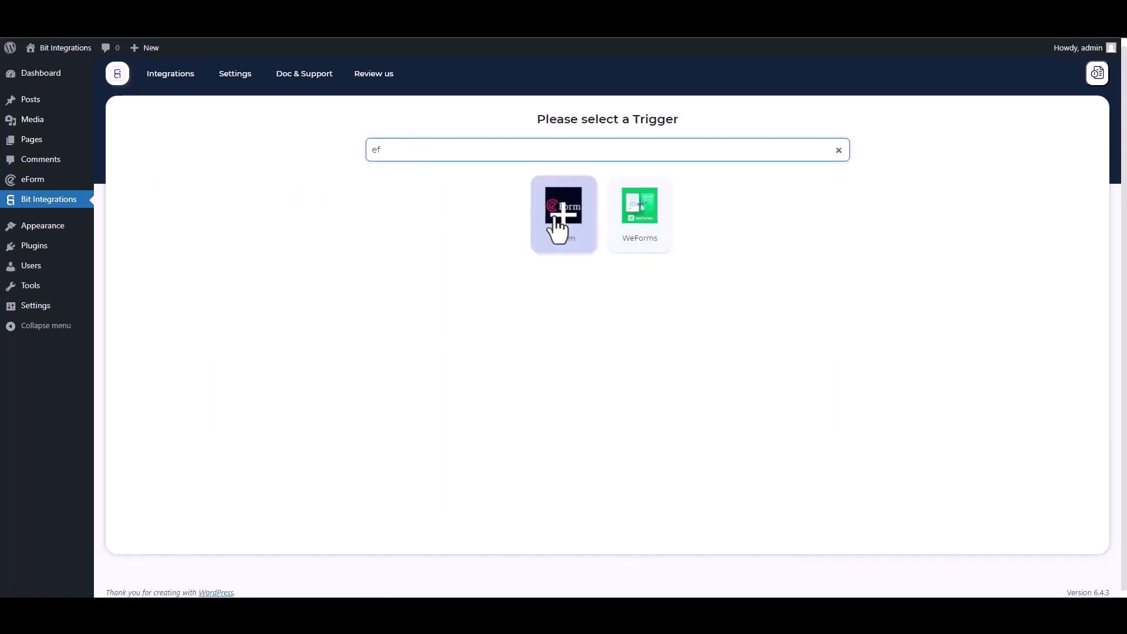
pyautogui.click(554, 218)
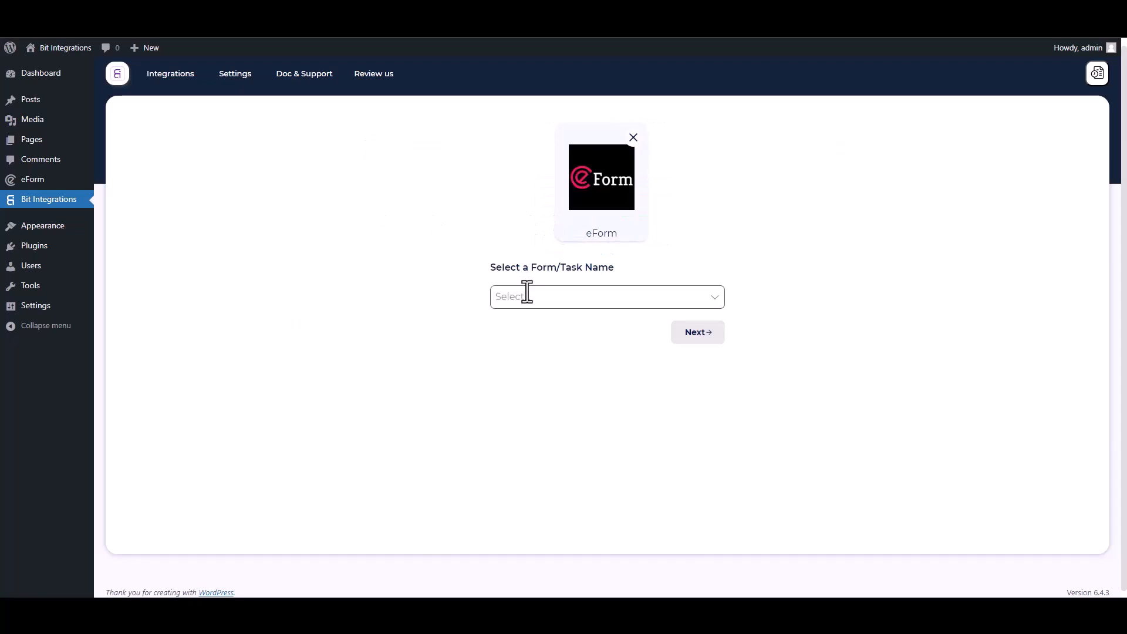
pyautogui.click(527, 291)
pyautogui.click(527, 327)
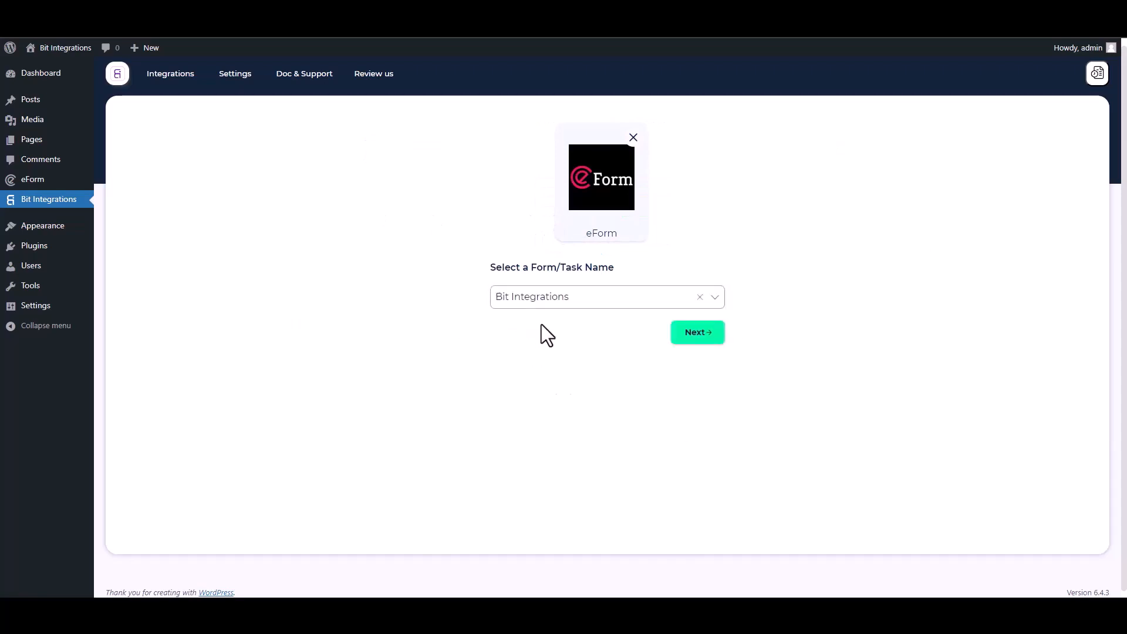
pyautogui.click(688, 333)
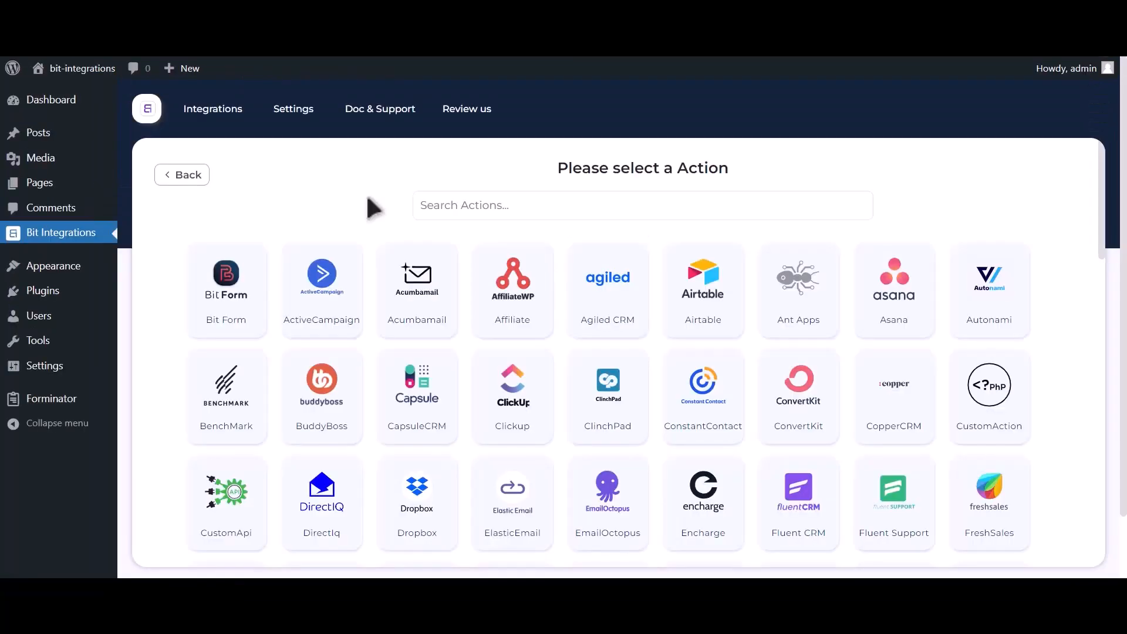
# Choose Google Contacts as the action and follow its Google API Console link for credentials
pyautogui.click(546, 203)
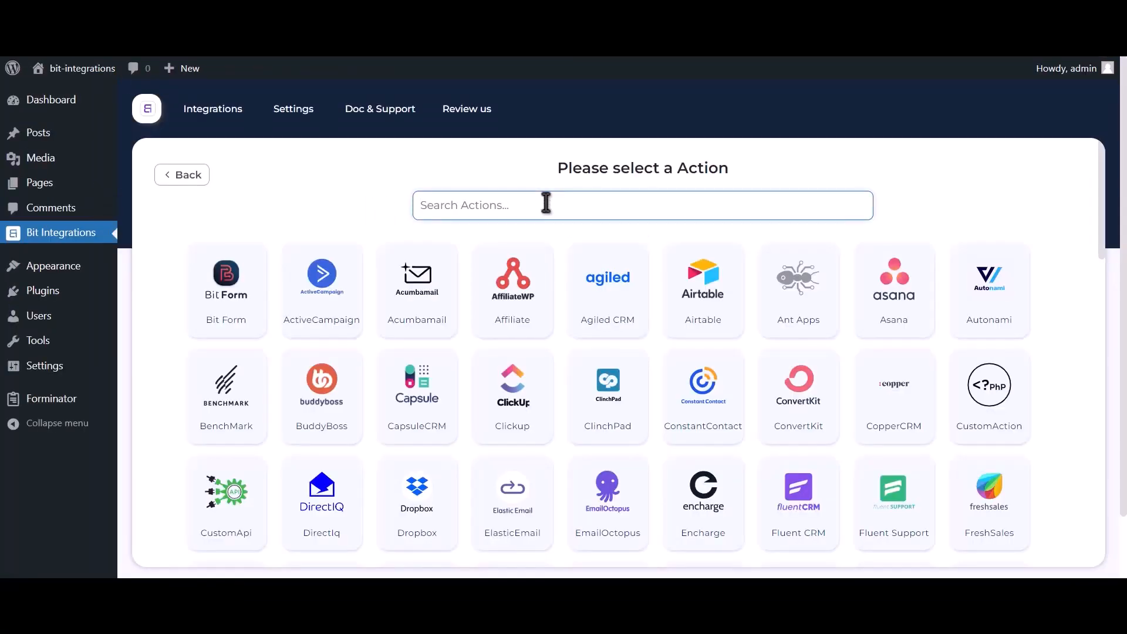
pyautogui.write('google contacts')
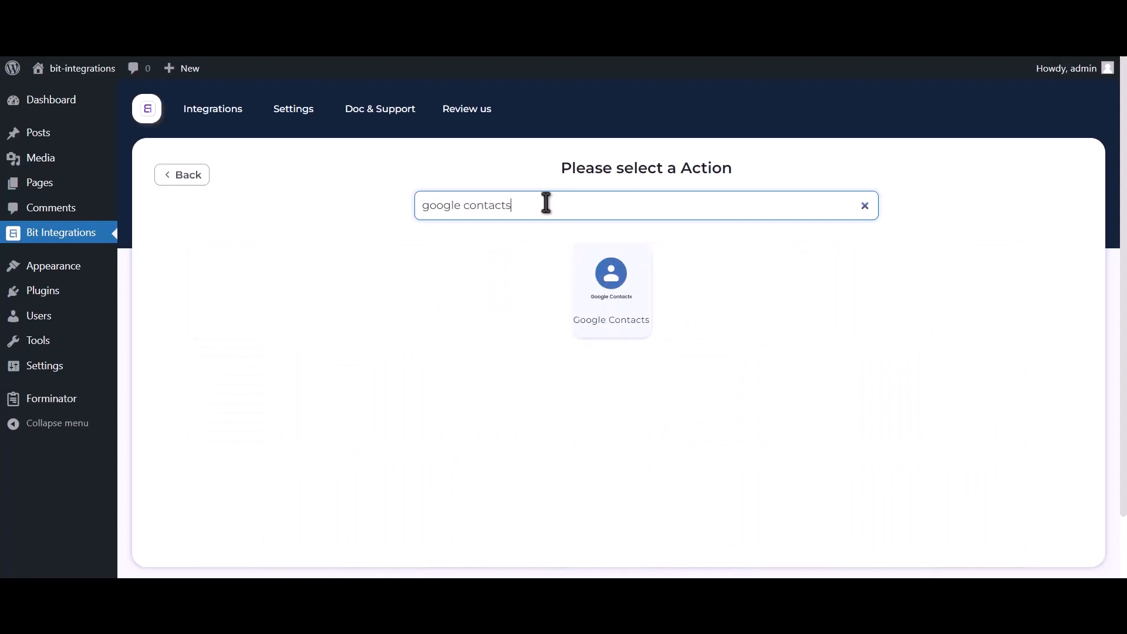
pyautogui.click(607, 296)
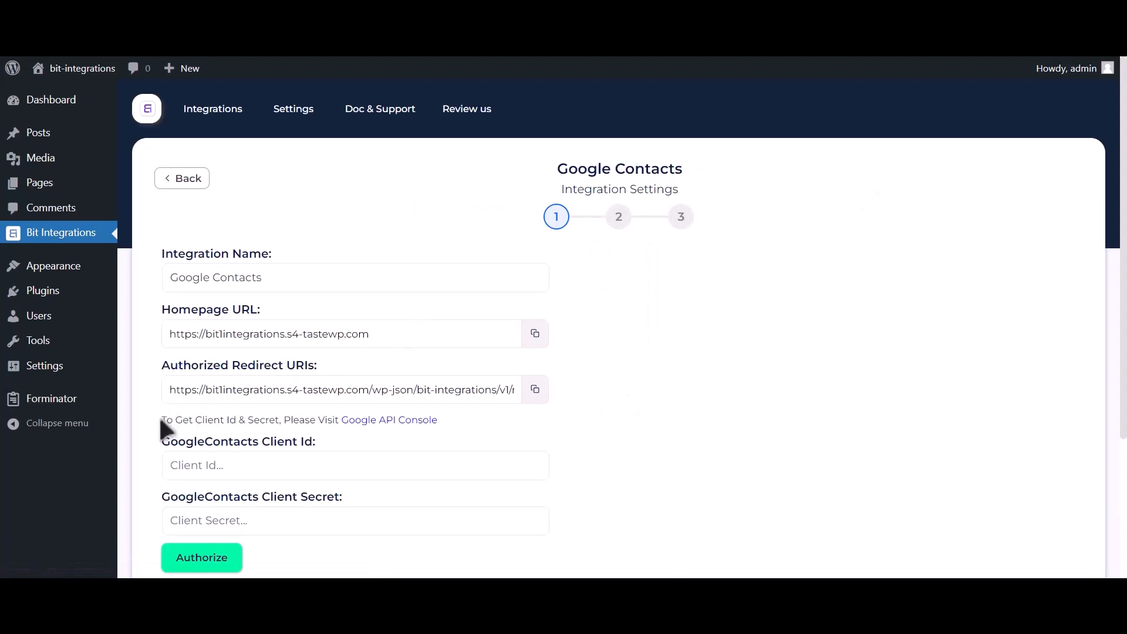
pyautogui.moveTo(160, 419); pyautogui.dragTo(401, 435)
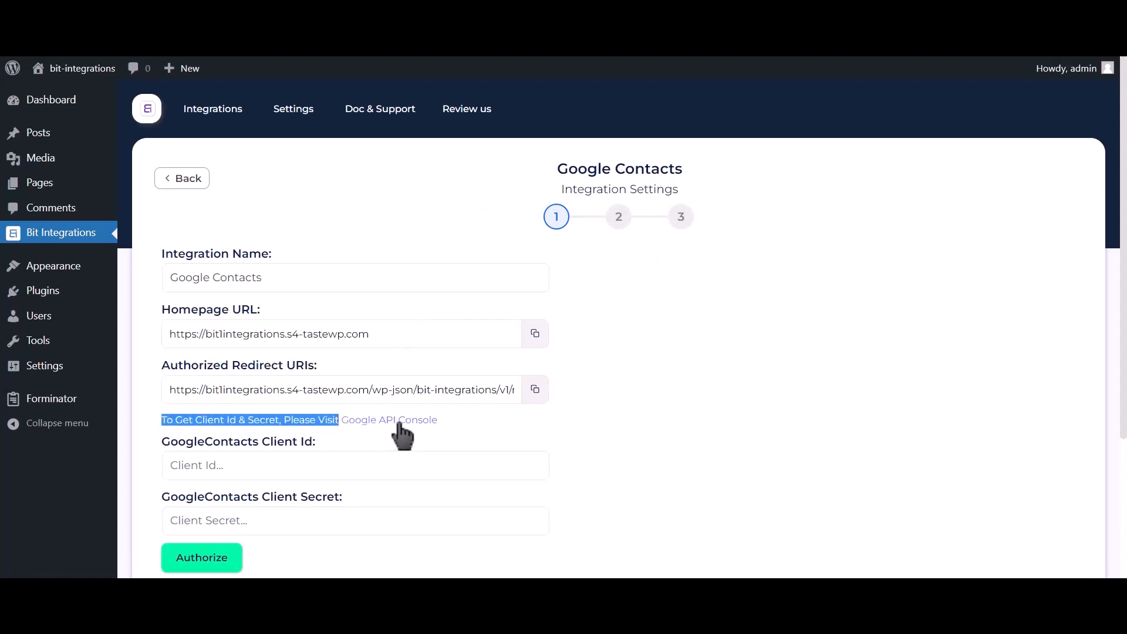
pyautogui.click(398, 423)
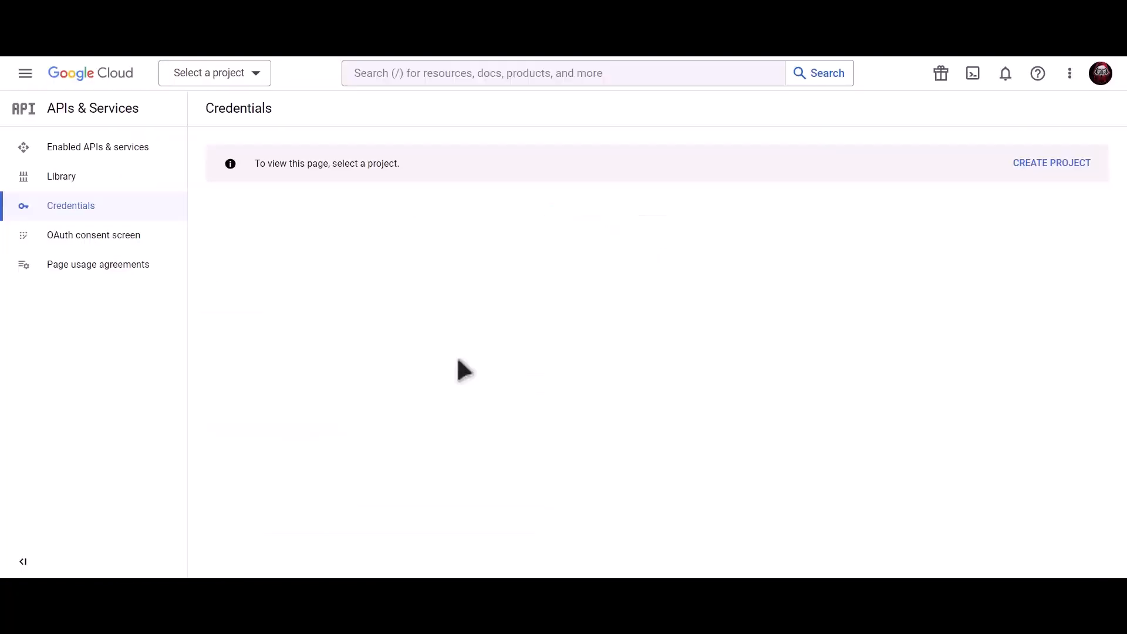
# Create a new Cloud project, replacing the default name with 'Bit Integrations'
pyautogui.click(1056, 170)
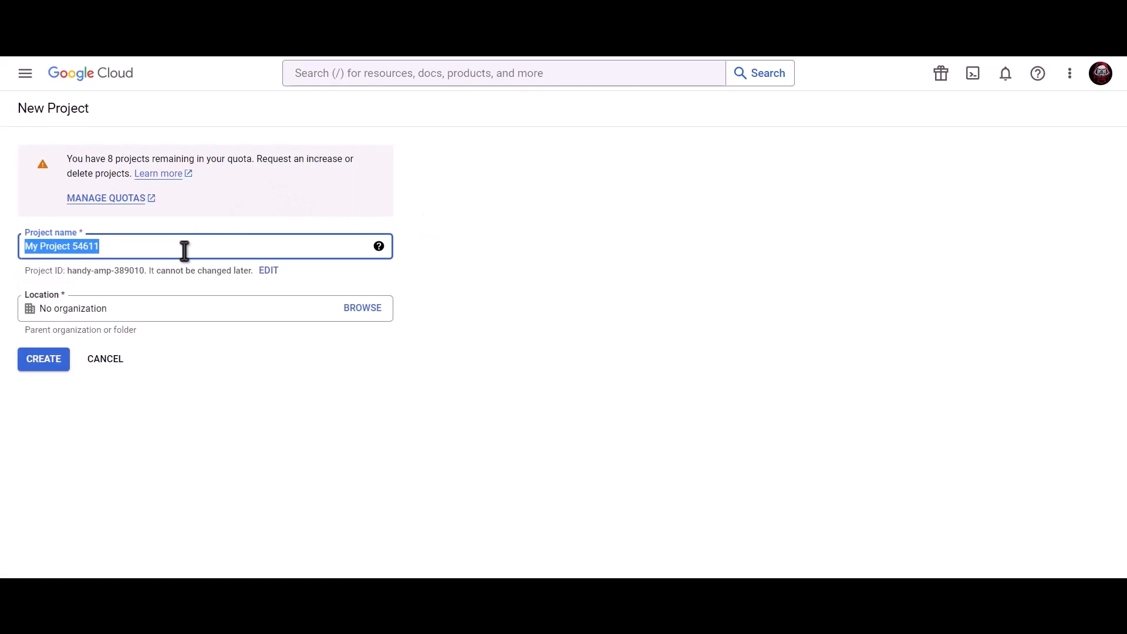
pyautogui.write('Bit I')
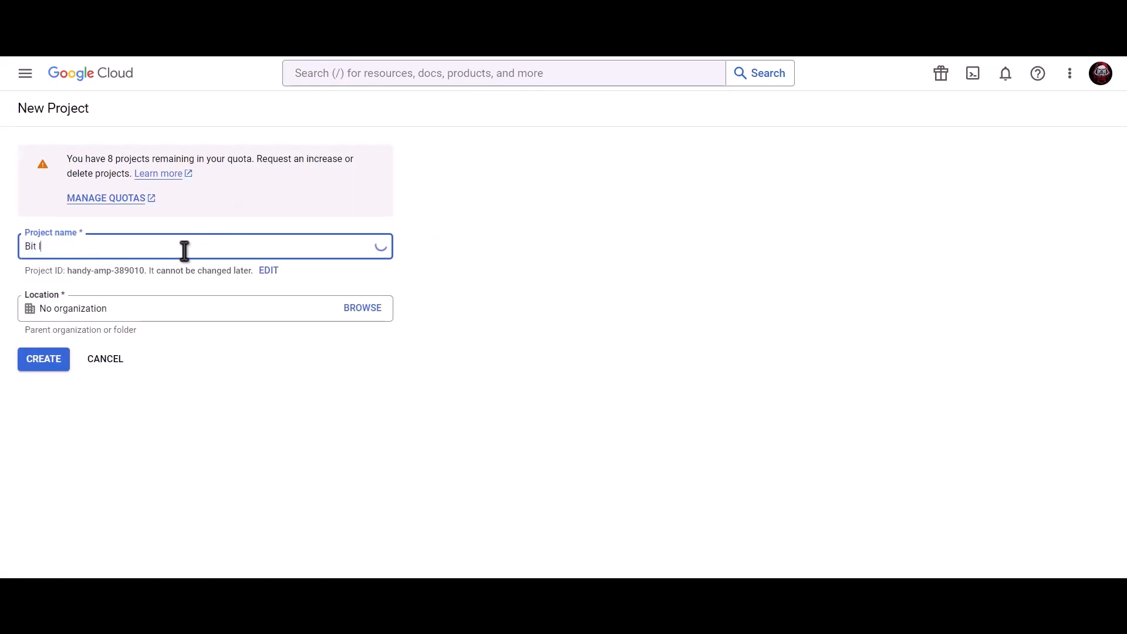
pyautogui.write('ntegrations')
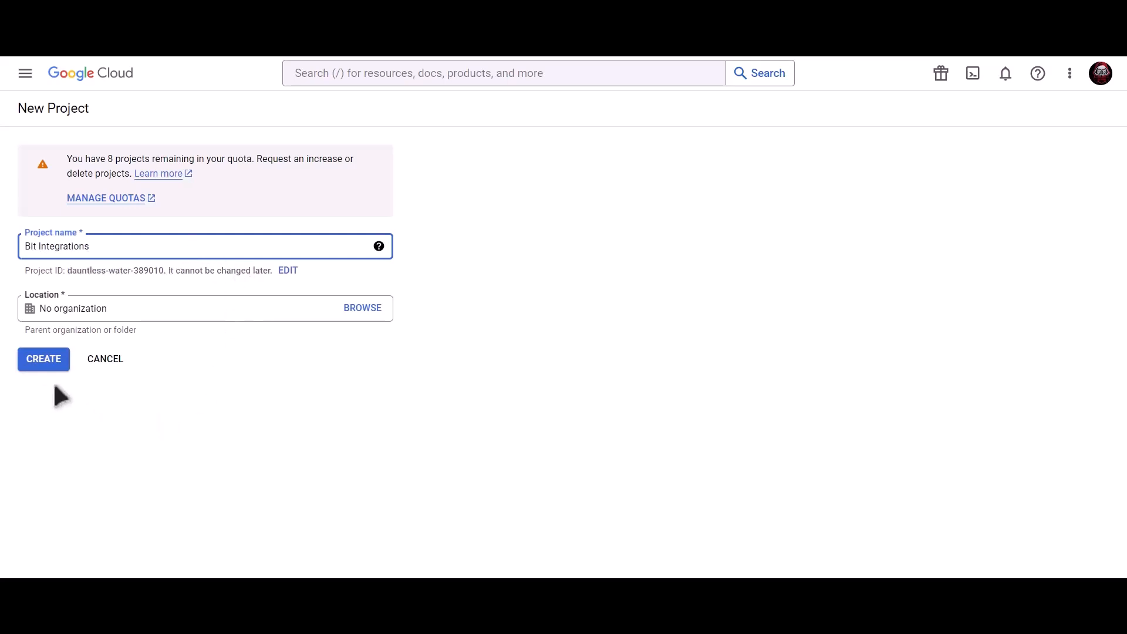
pyautogui.click(44, 360)
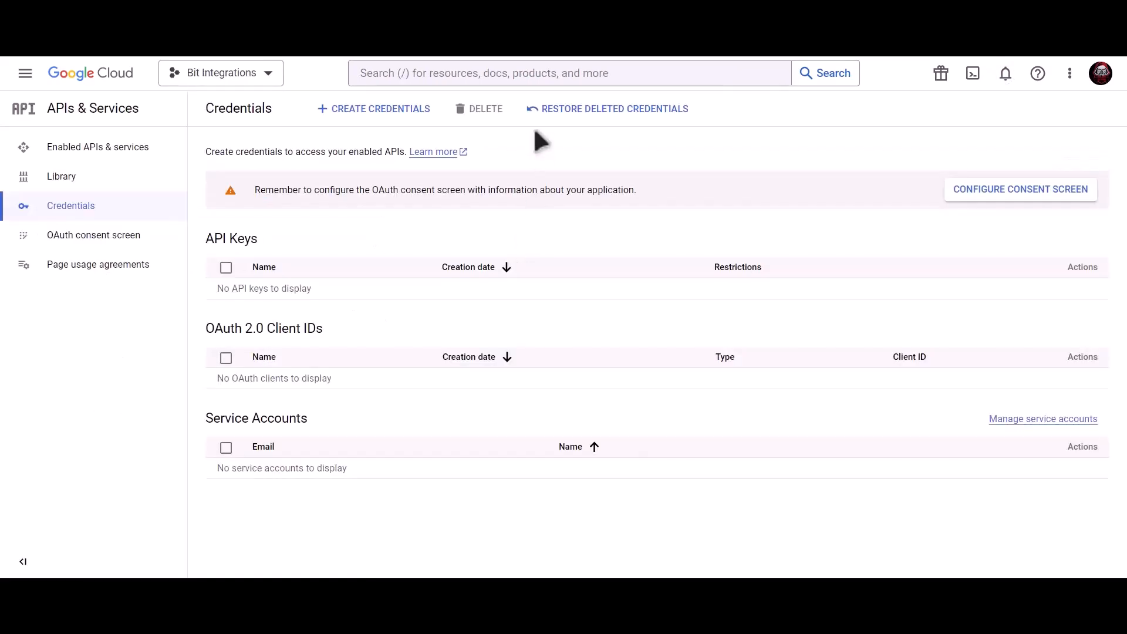
# Find the Contacts API through the console search and enable it
pyautogui.click(518, 73)
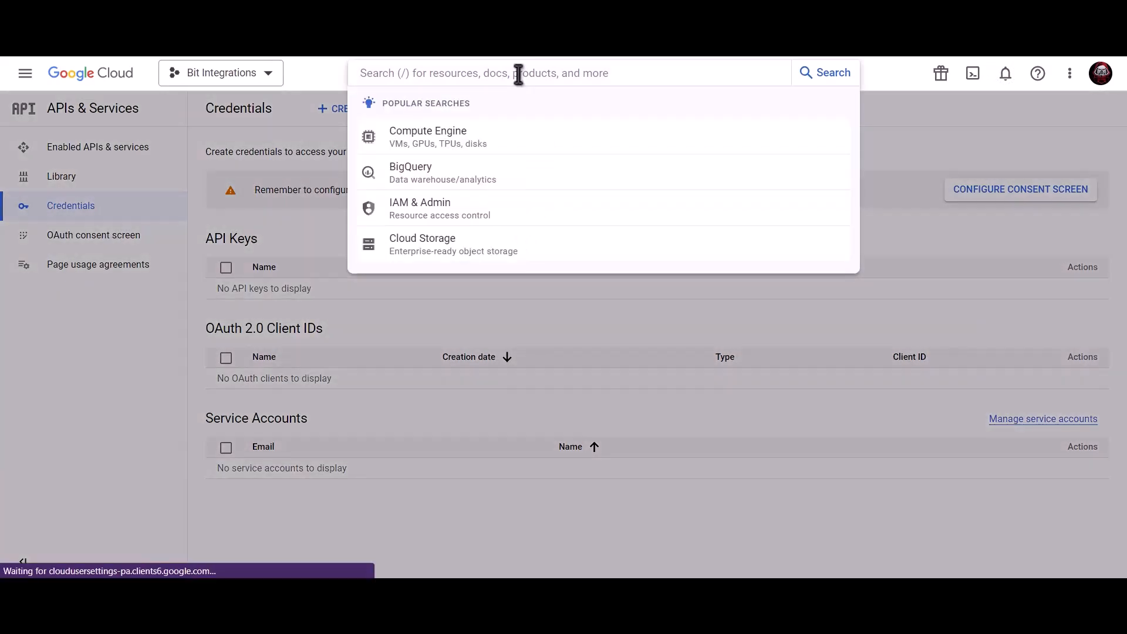
pyautogui.write('Googl')
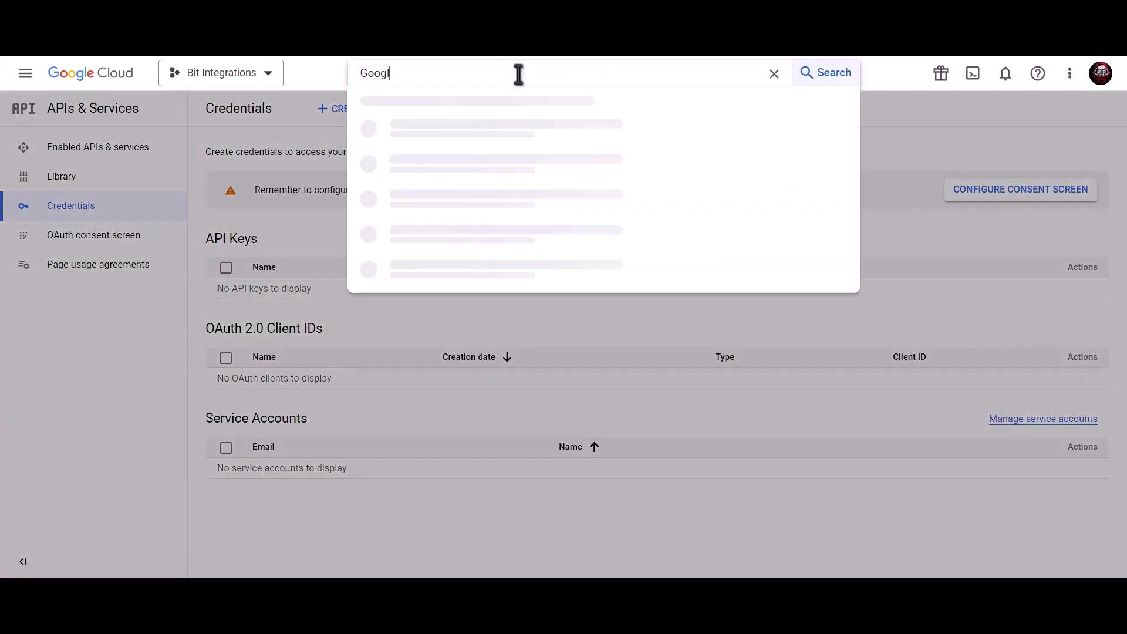
pyautogui.write('e contacts api')
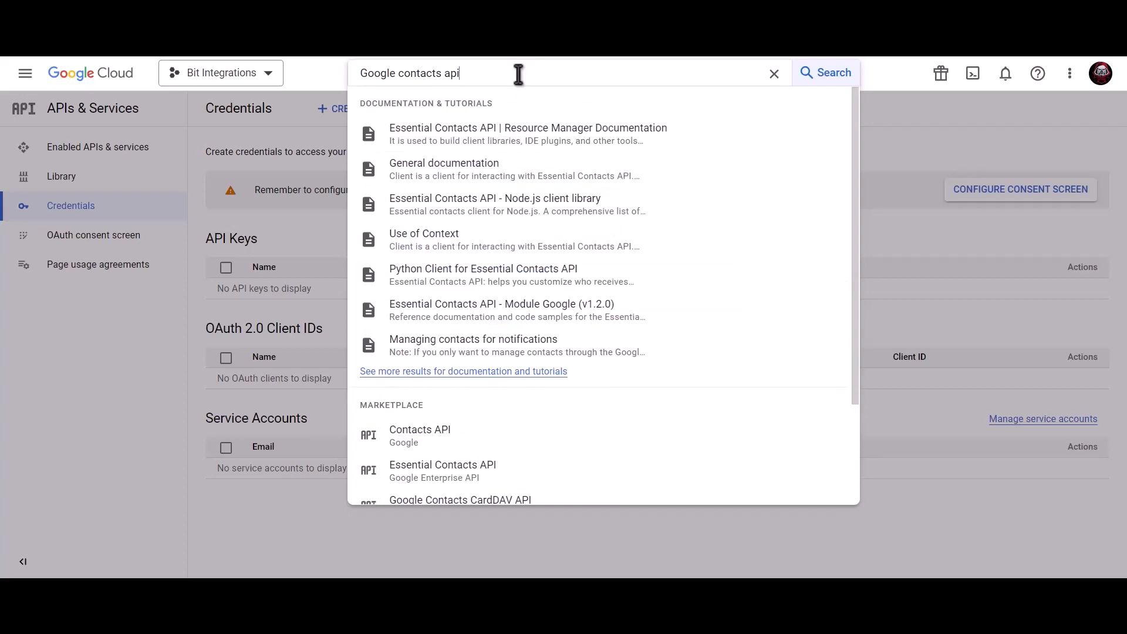
pyautogui.click(461, 441)
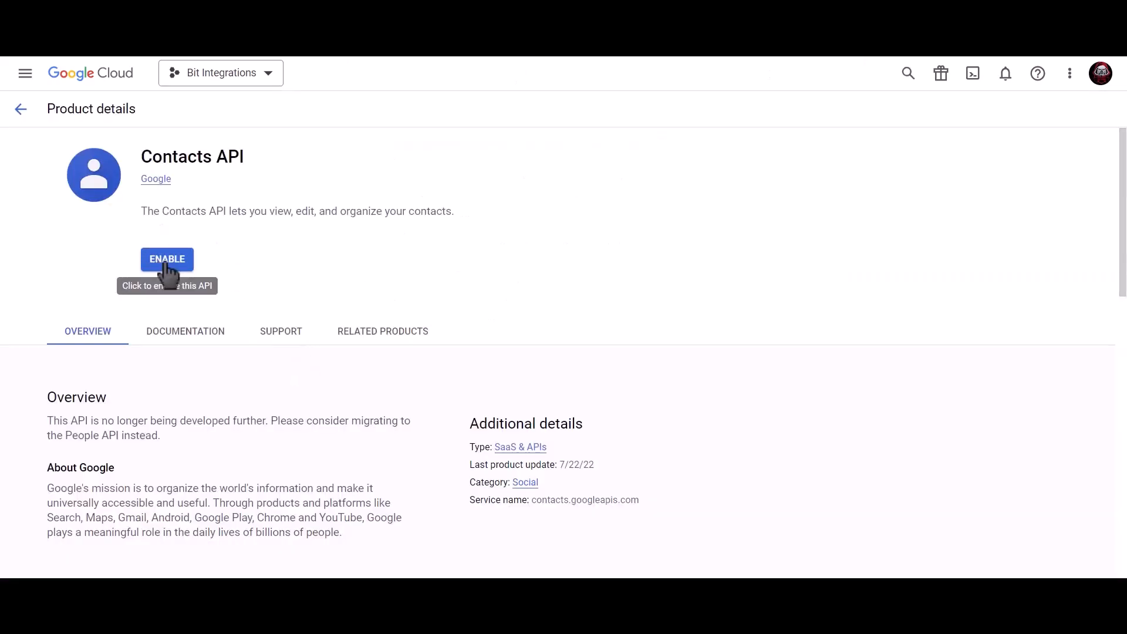
pyautogui.click(167, 261)
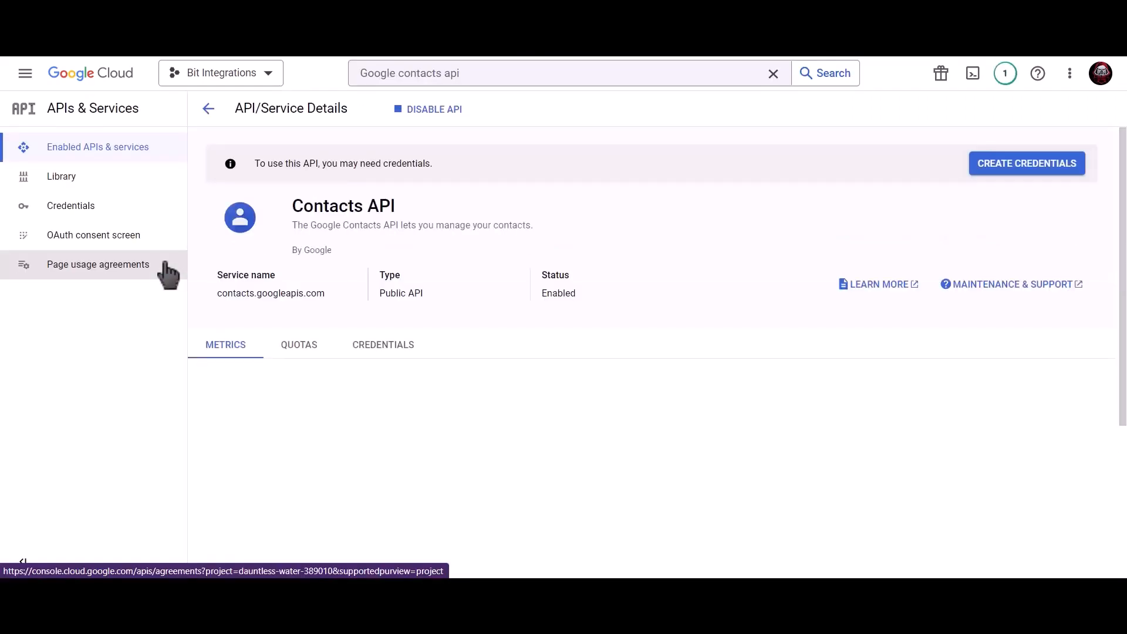
# Enable the Google People API as well, then go to the project's Credentials page
pyautogui.click(493, 76)
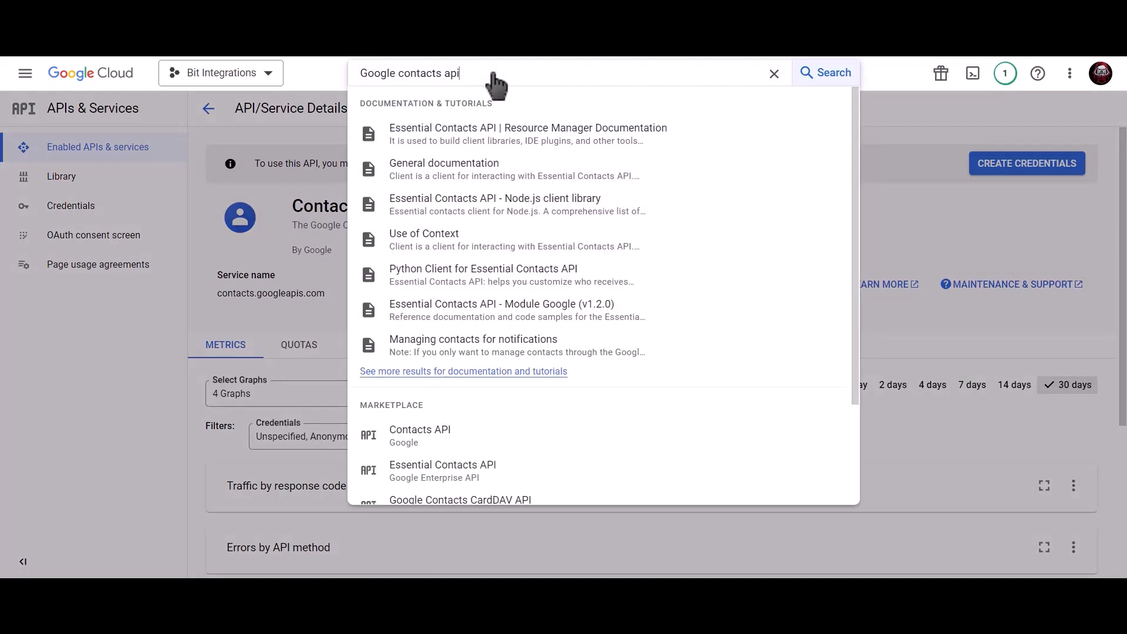
pyautogui.moveTo(493, 75); pyautogui.dragTo(350, 76)
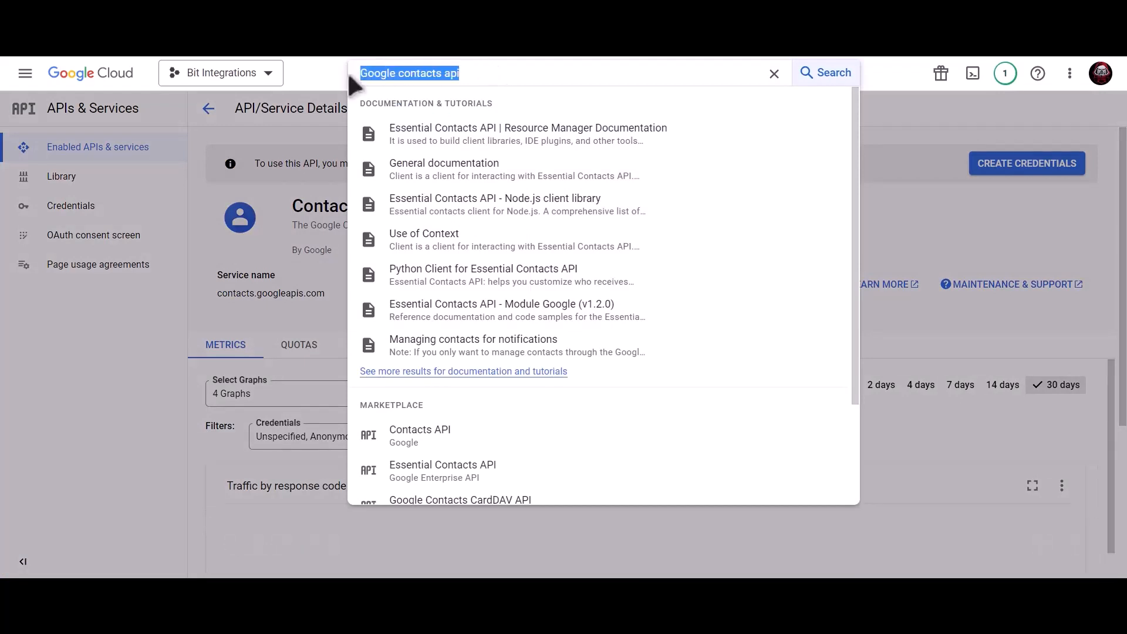
pyautogui.write('google')
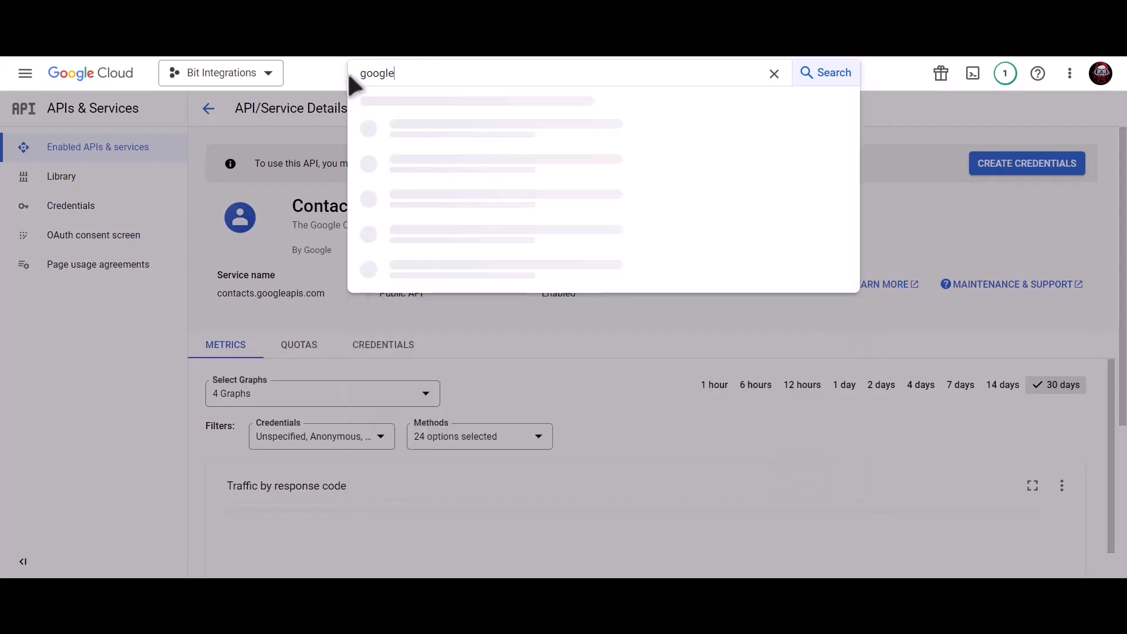
pyautogui.write(' people api')
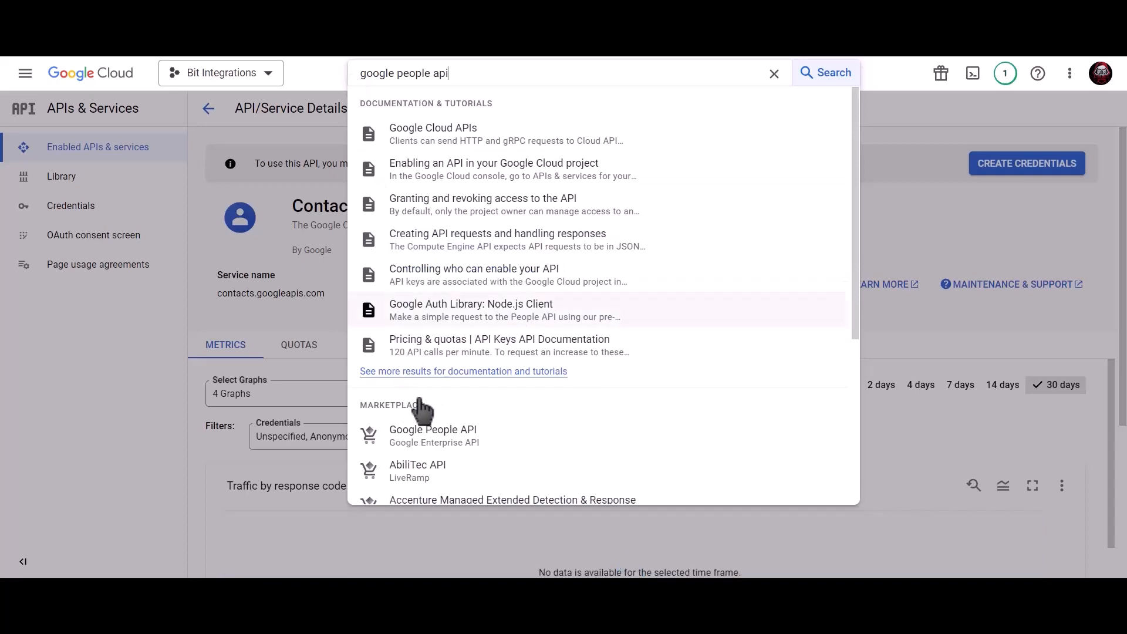
pyautogui.click(476, 444)
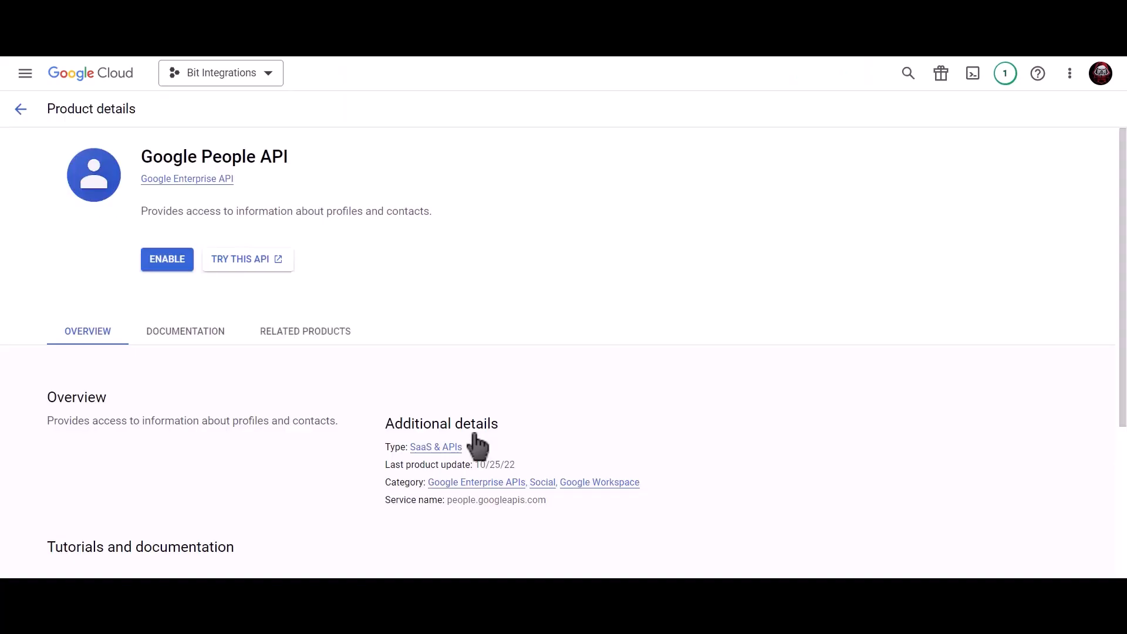
pyautogui.click(167, 260)
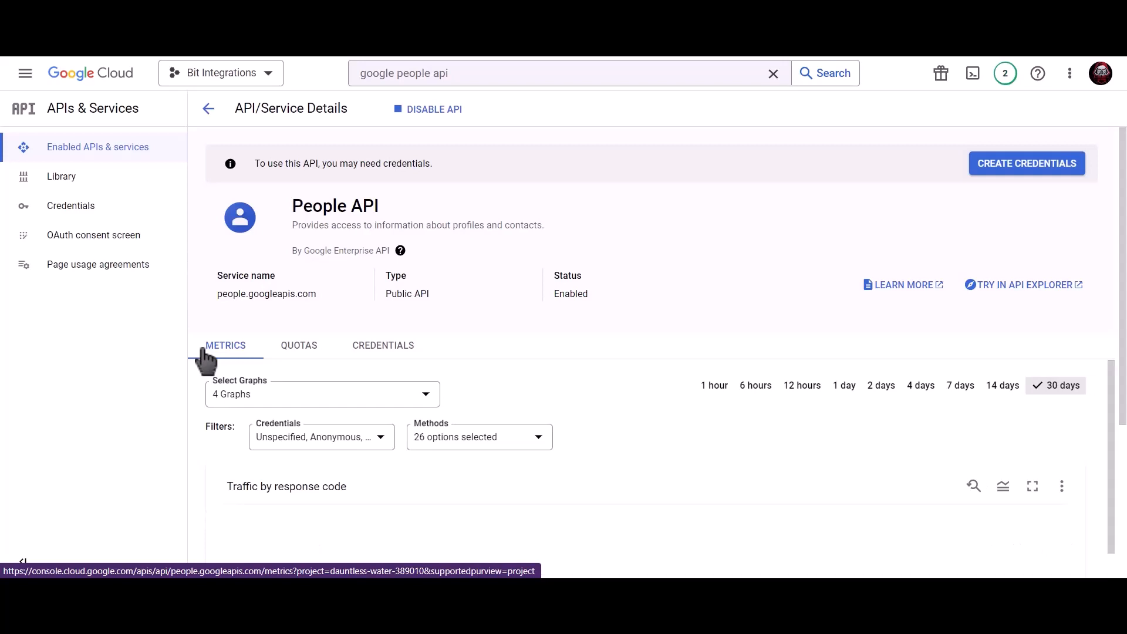
pyautogui.click(119, 214)
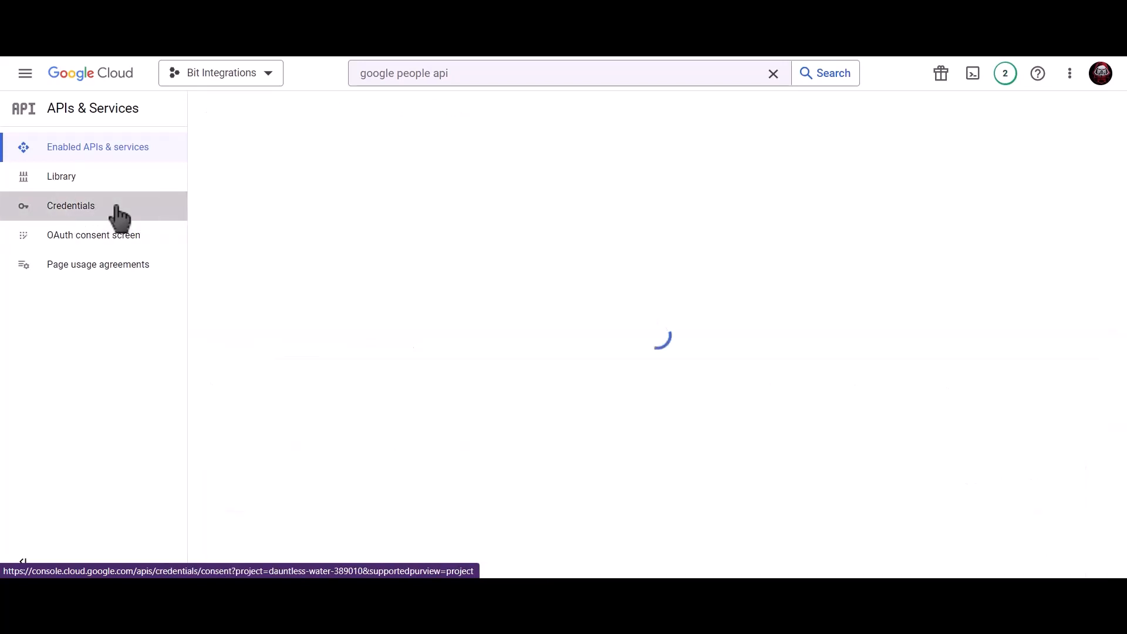
# Start an OAuth consent screen with the External user type
pyautogui.click(977, 199)
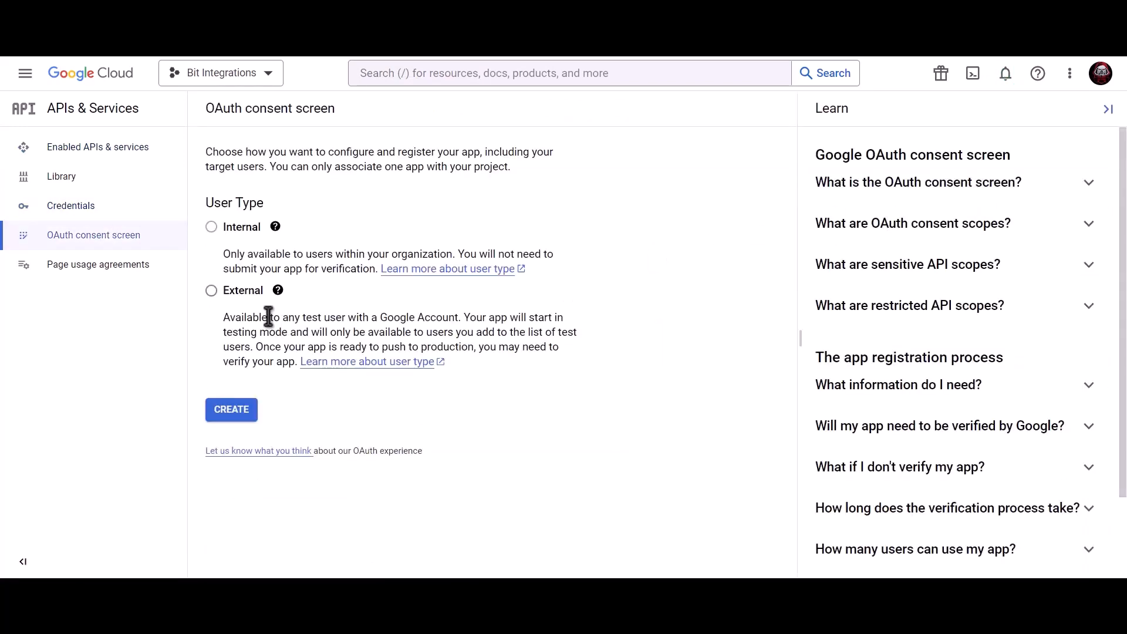
pyautogui.click(211, 290)
pyautogui.click(237, 419)
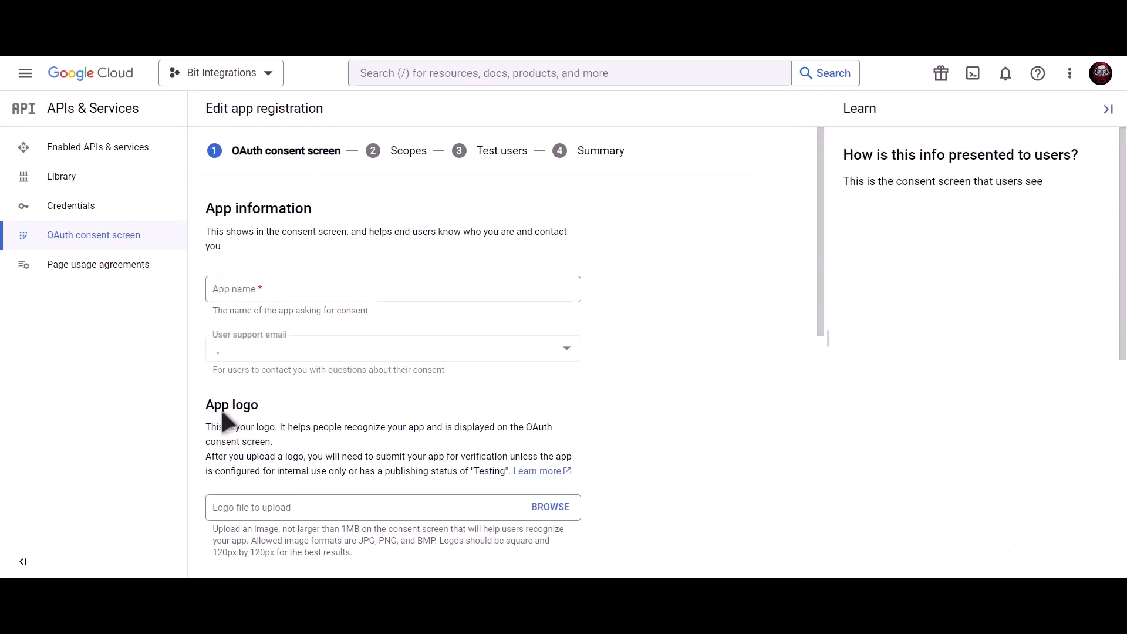
# Fill in the app information with the account's support email and a pasted developer contact email
pyautogui.click(307, 293)
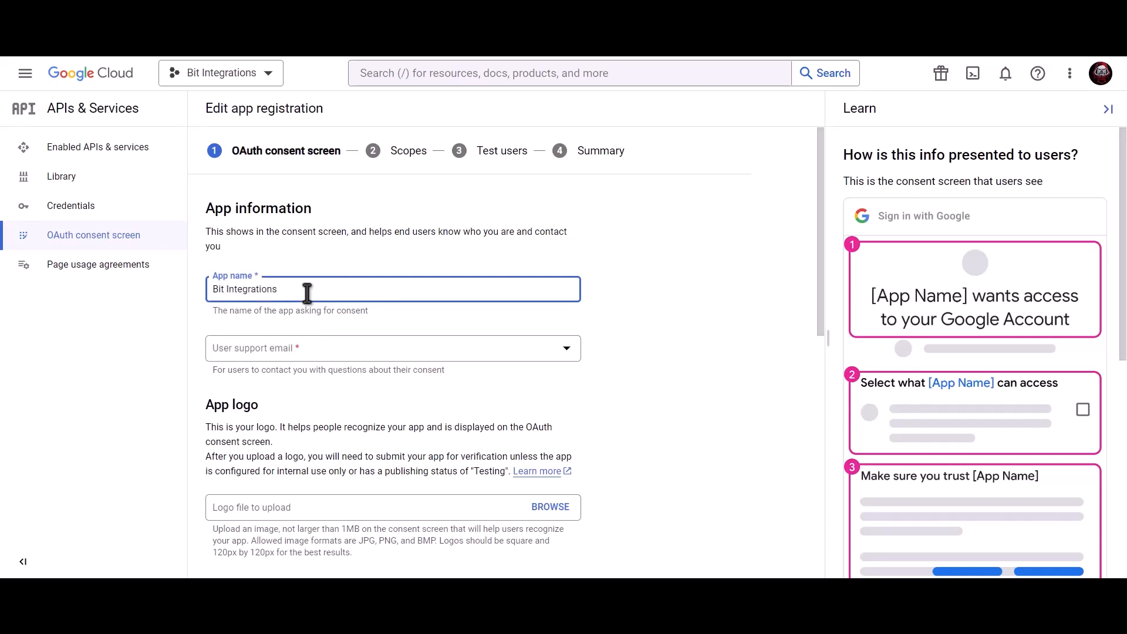
pyautogui.click(305, 352)
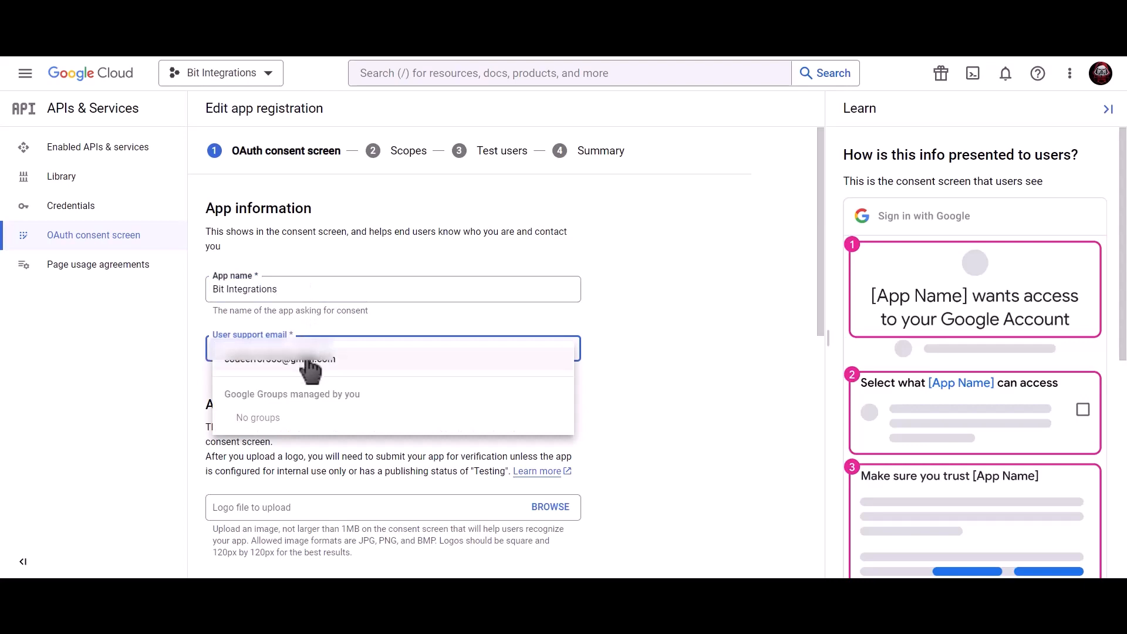
pyautogui.click(310, 369)
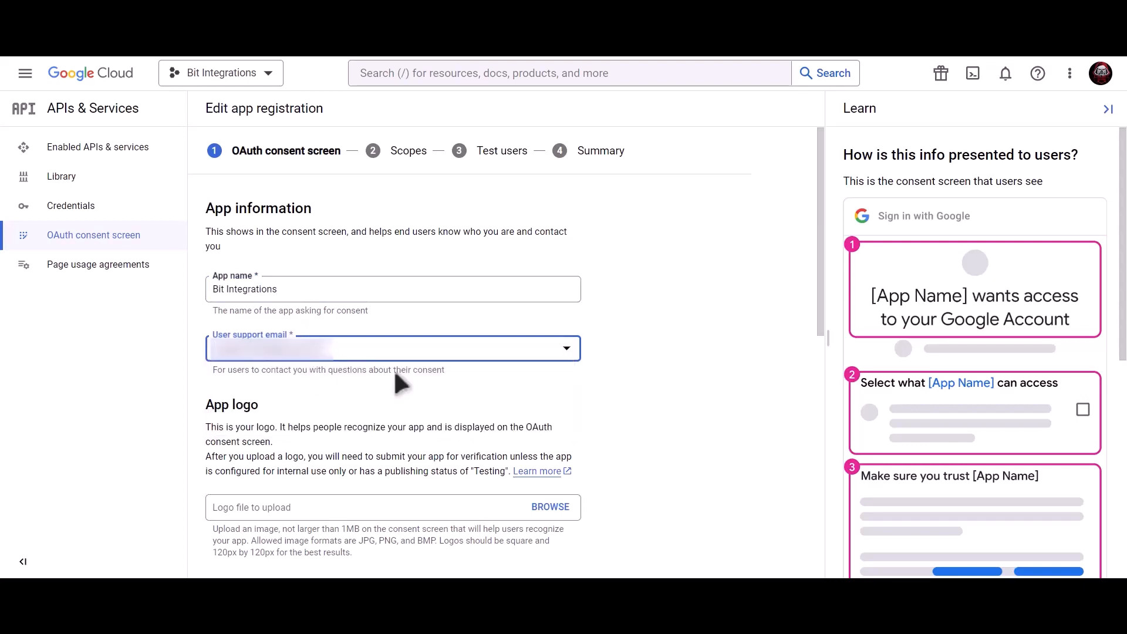
pyautogui.scroll(-10, 394, 376)
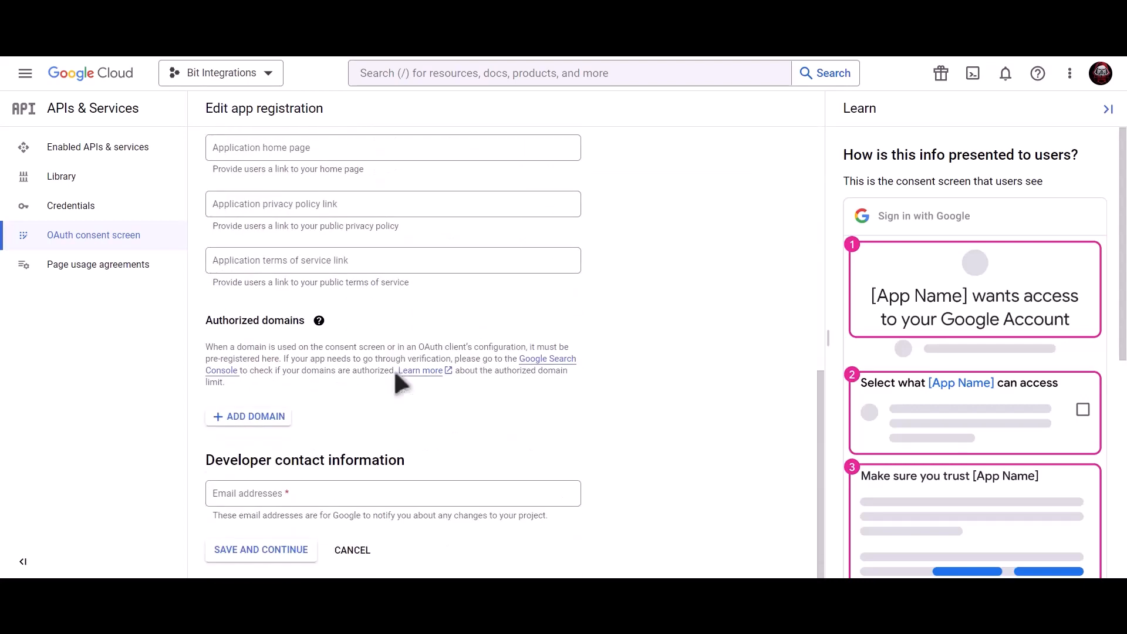
pyautogui.click(324, 489)
pyautogui.hotkey('ctrl', 'v')
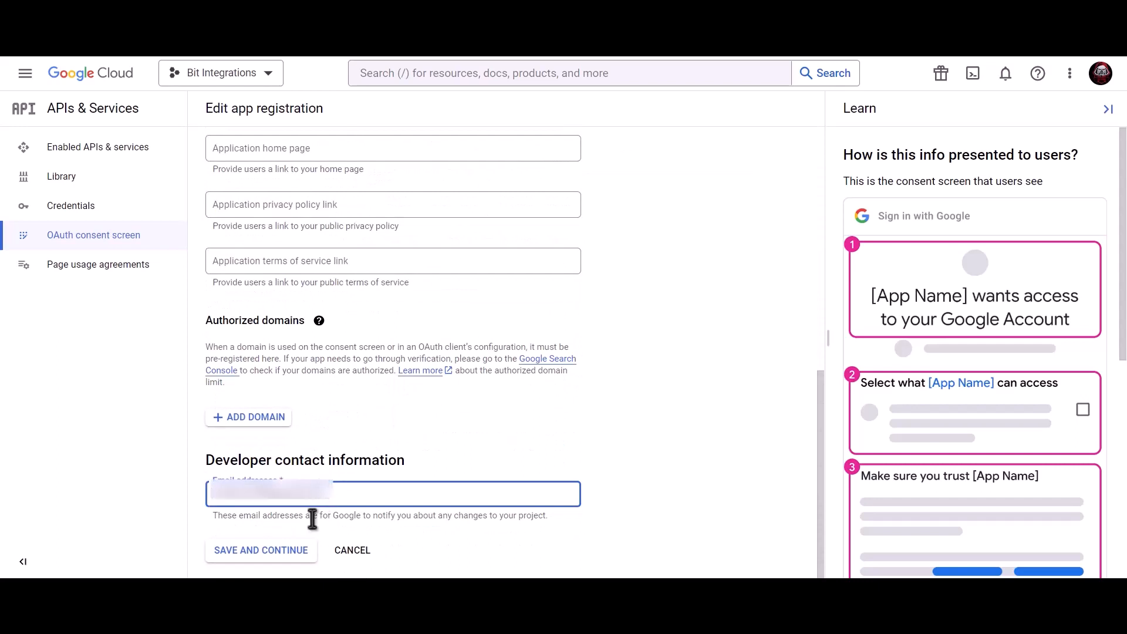
pyautogui.click(273, 557)
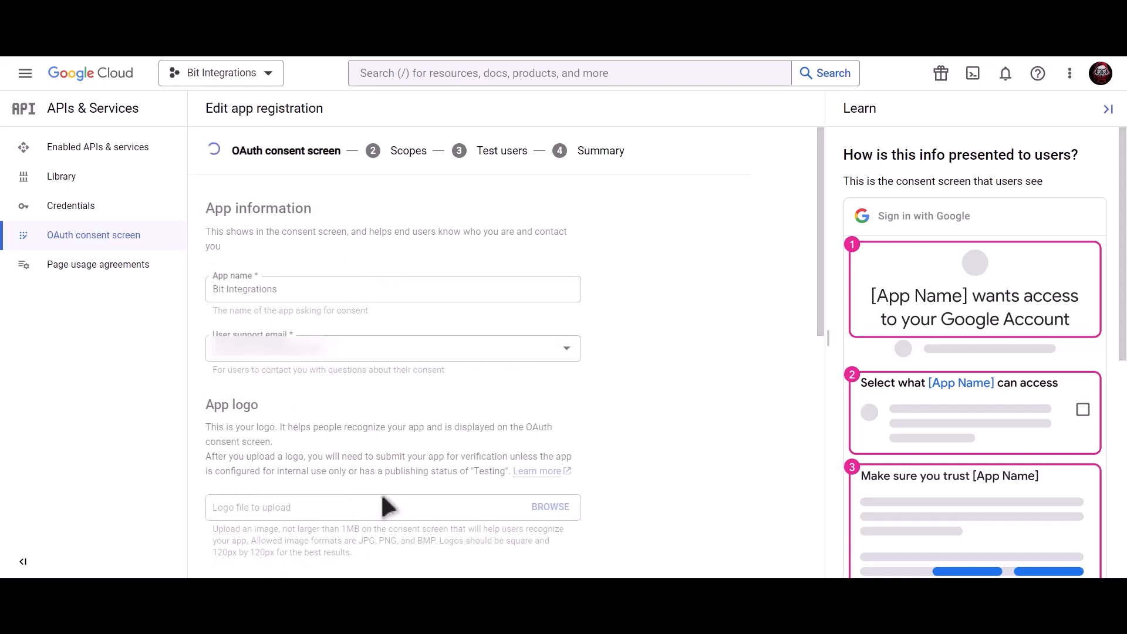
# Skip scopes and test users and return to the consent screen dashboard
pyautogui.scroll(-3, 381, 496)
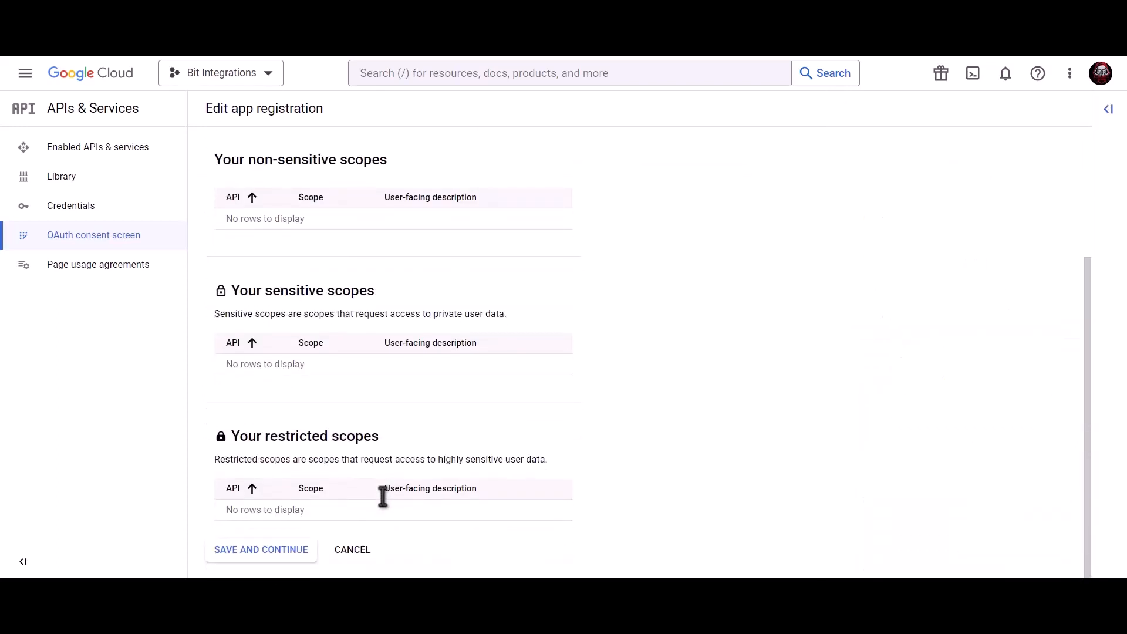
pyautogui.click(262, 560)
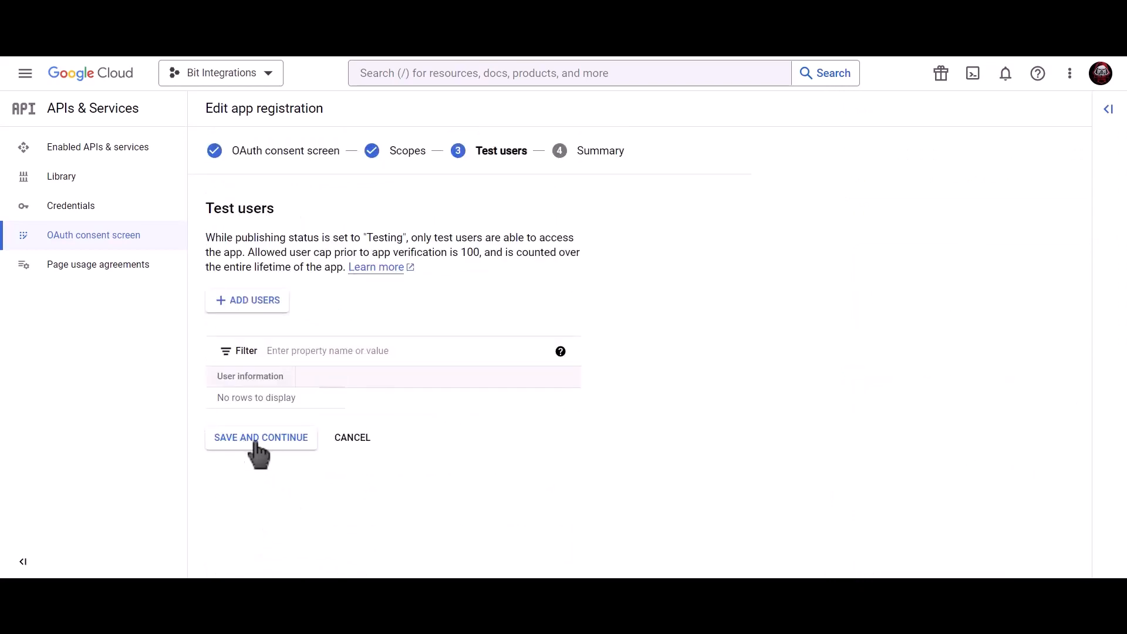
pyautogui.click(293, 452)
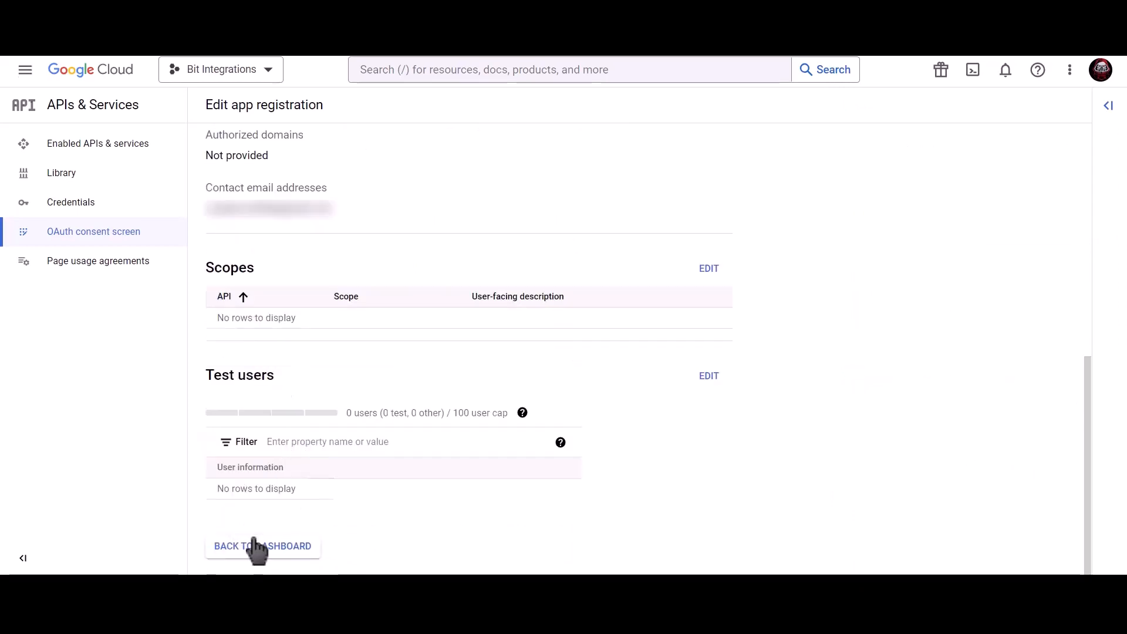
pyautogui.click(276, 547)
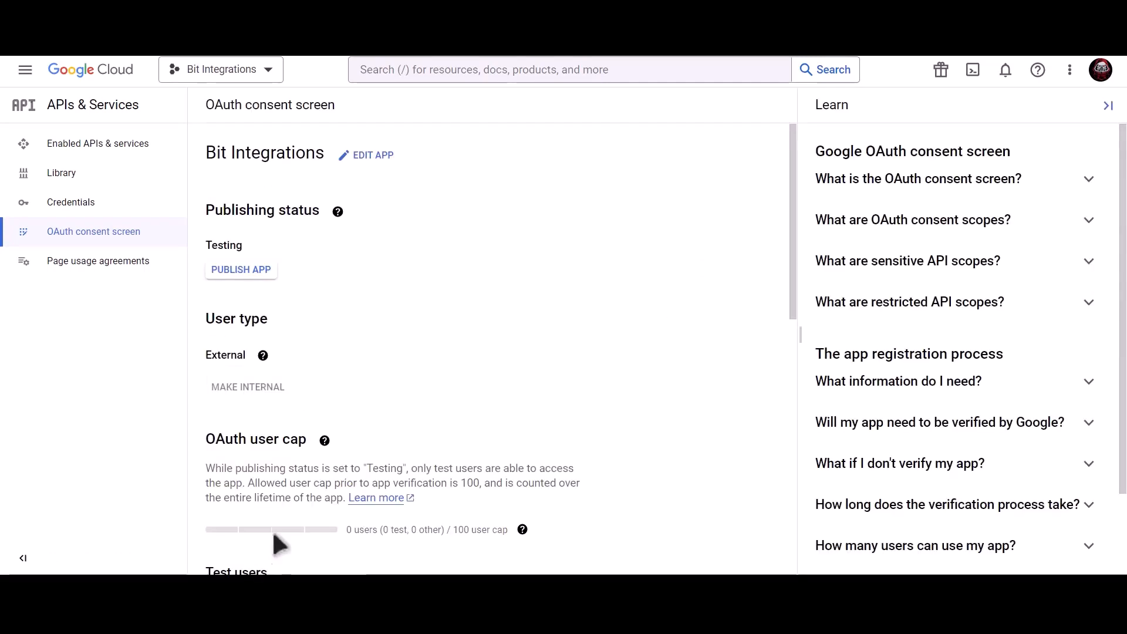
# Begin a new OAuth client ID of the Web application type
pyautogui.click(143, 210)
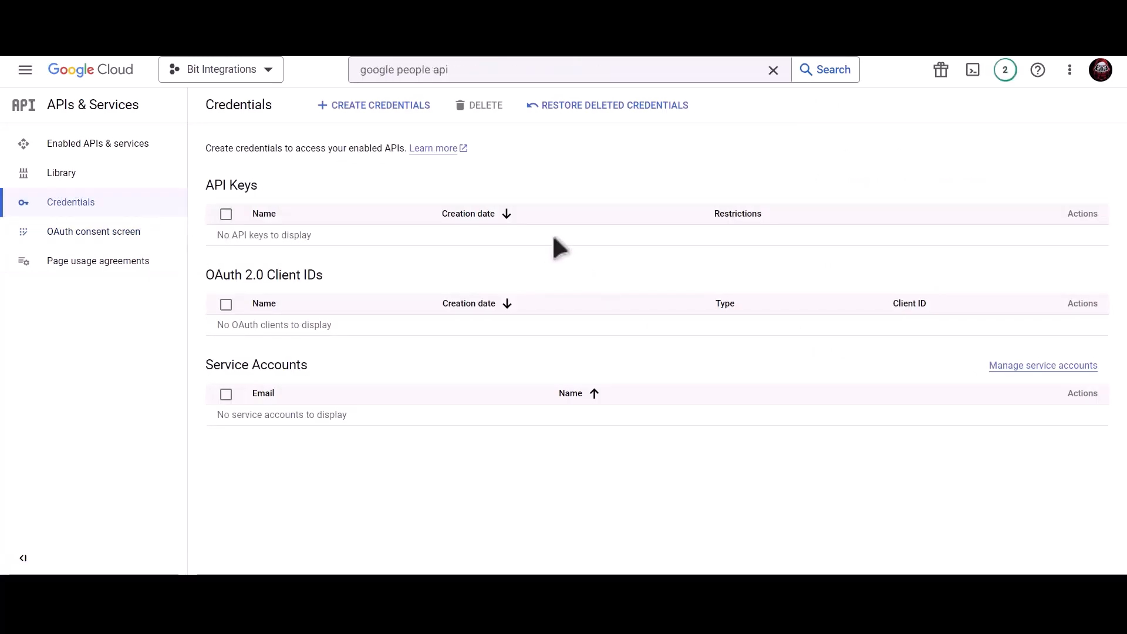
pyautogui.click(381, 114)
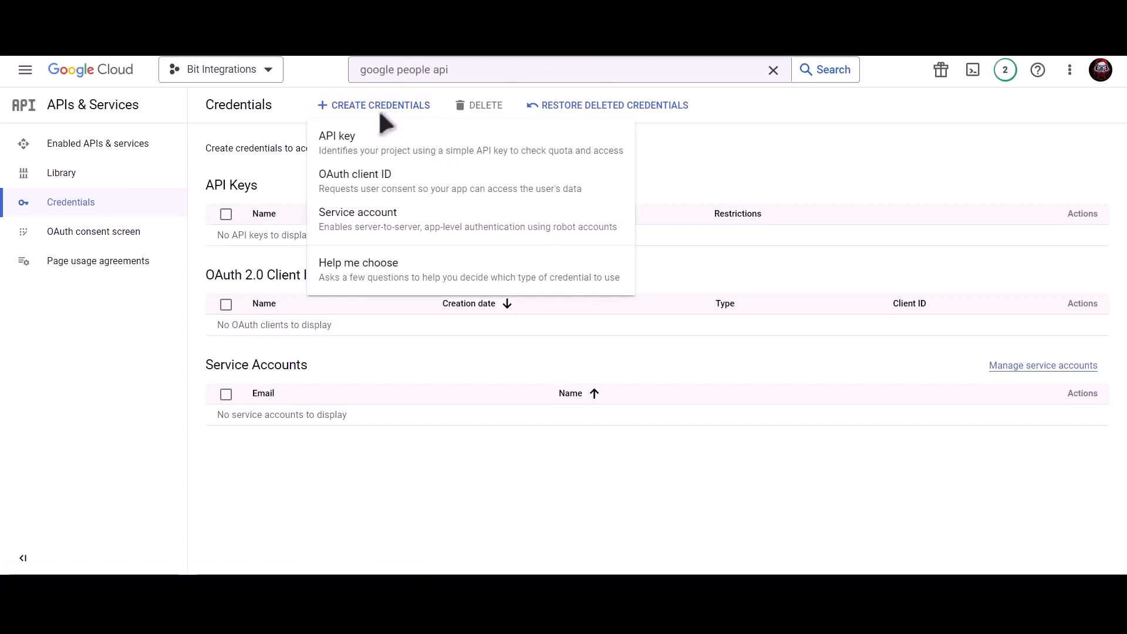
pyautogui.click(470, 204)
pyautogui.click(346, 214)
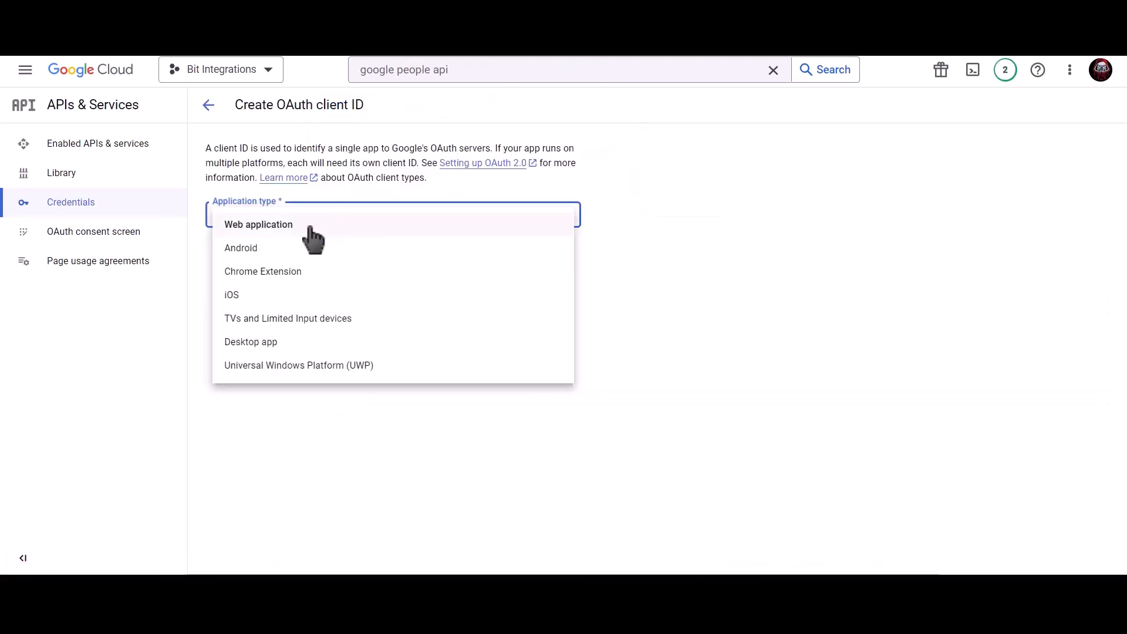
pyautogui.click(296, 228)
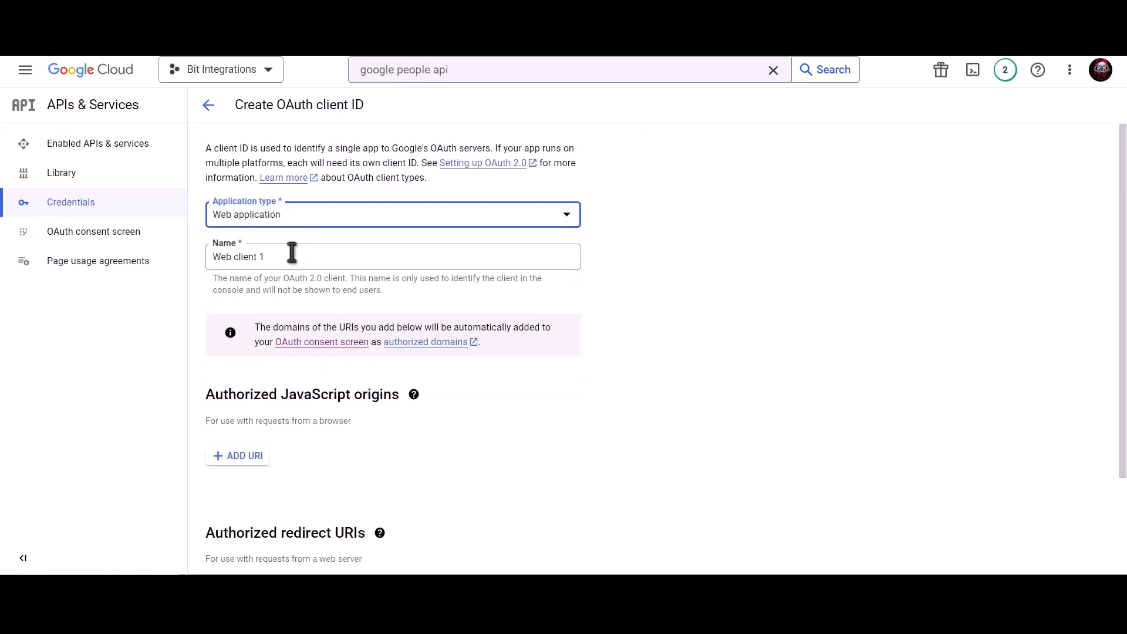
# Rename the client from 'Web client 1' to 'Bit Integrations' and copy the plugin's homepage URL
pyautogui.click(291, 252)
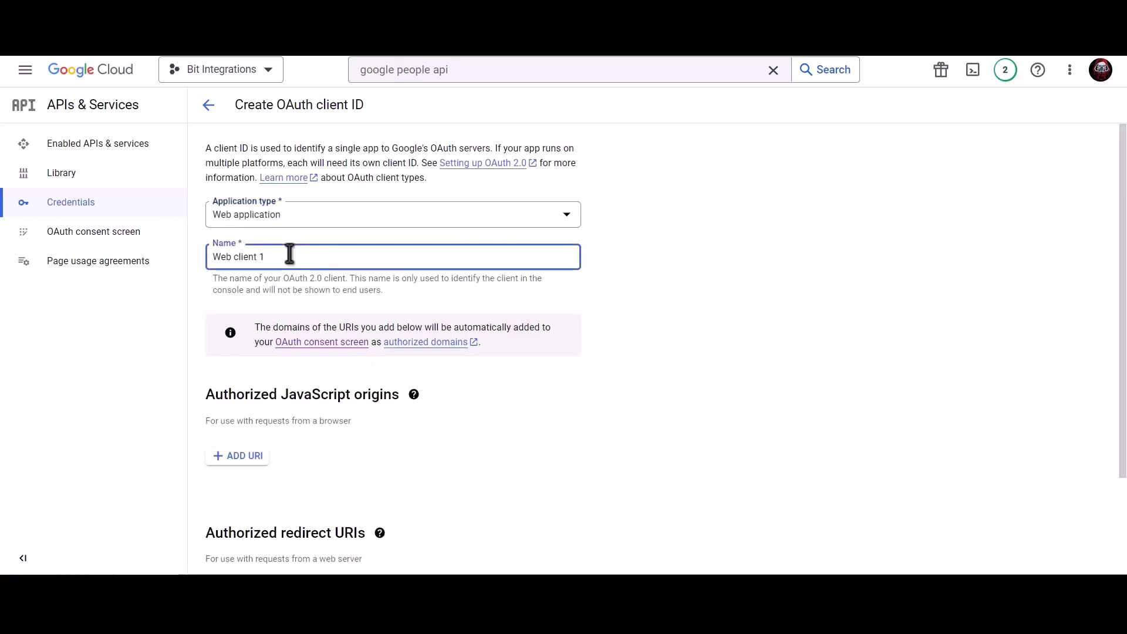
pyautogui.tripleClick(332, 255)
pyautogui.write('B')
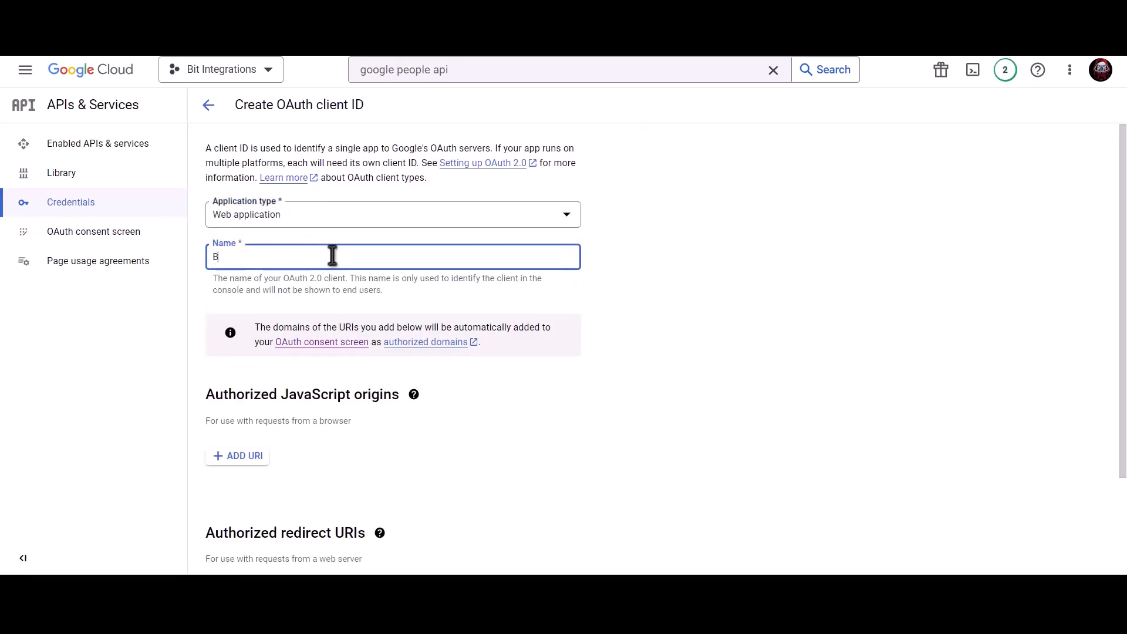
pyautogui.write('it Integrations')
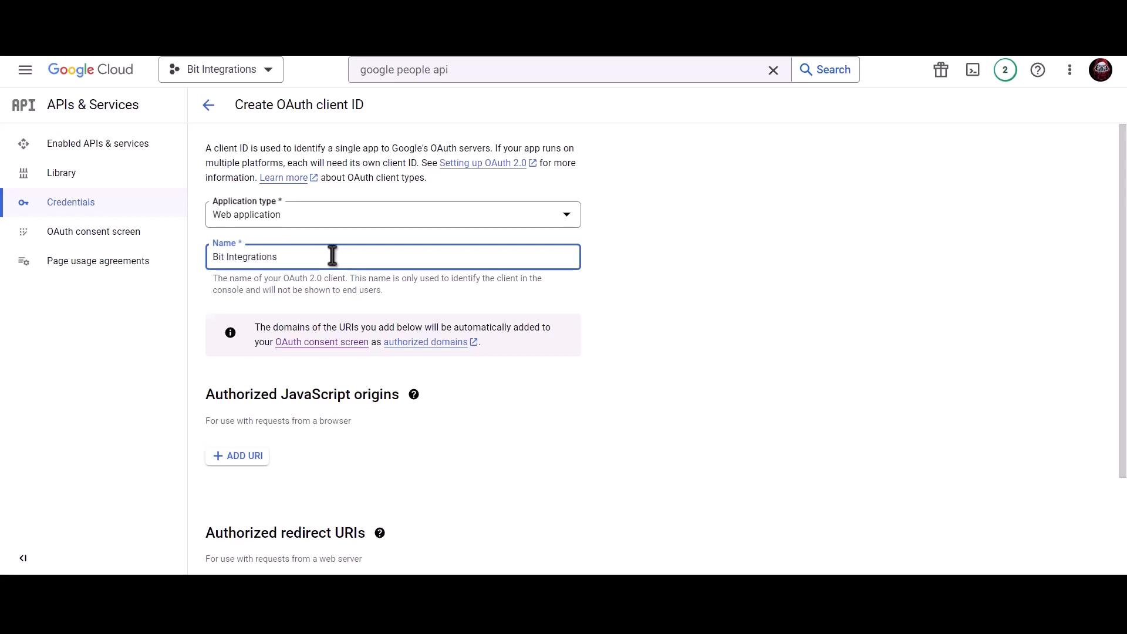
pyautogui.scroll(-2, 333, 259)
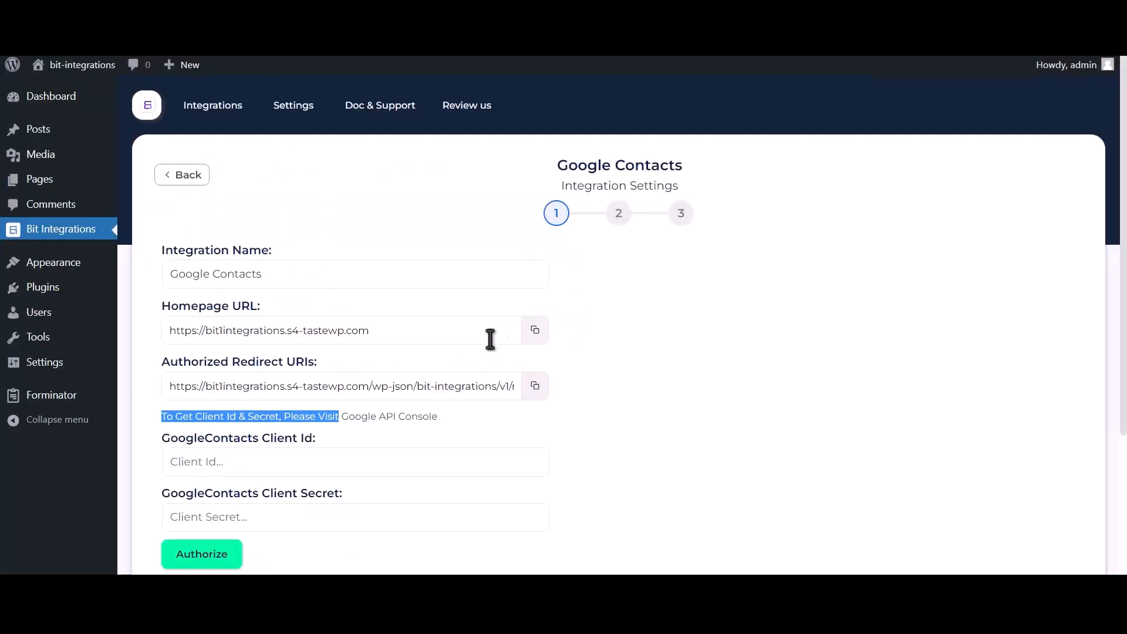
pyautogui.click(535, 332)
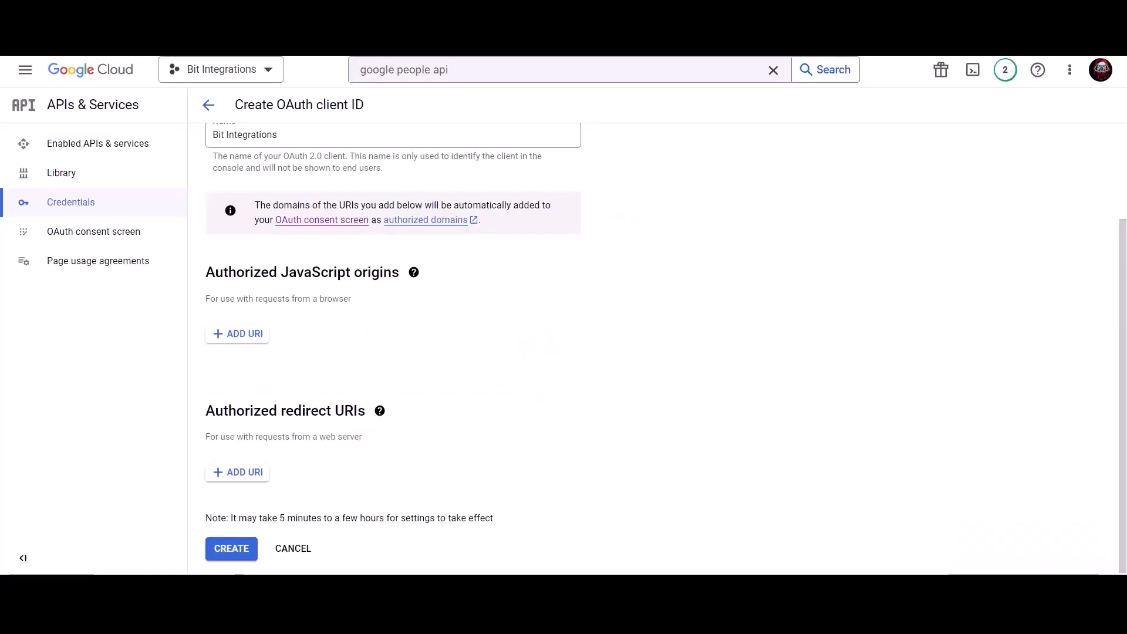
# Add the site's homepage URL as an authorized JavaScript origin
pyautogui.click(238, 335)
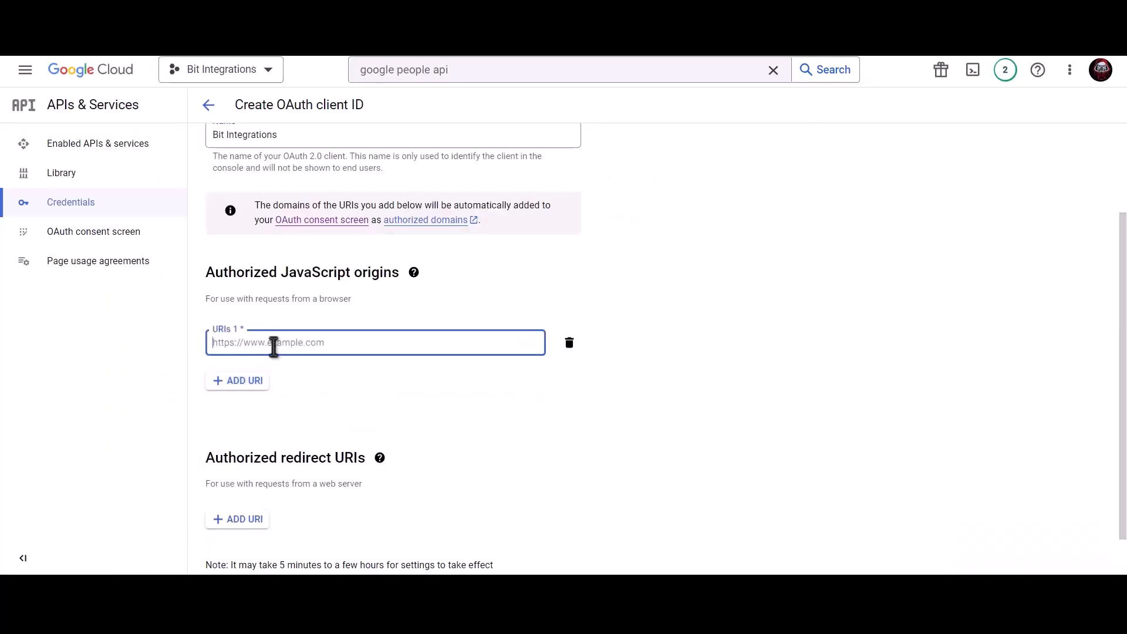
pyautogui.hotkey('ctrl', 'v')
pyautogui.click(332, 362)
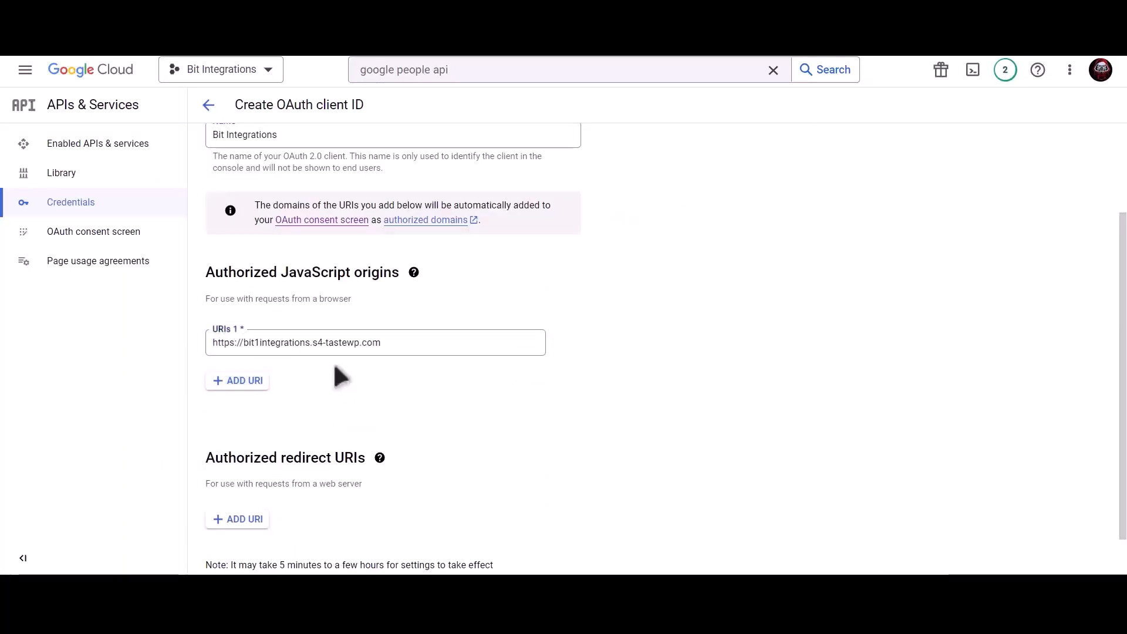
pyautogui.scroll(-1, 338, 370)
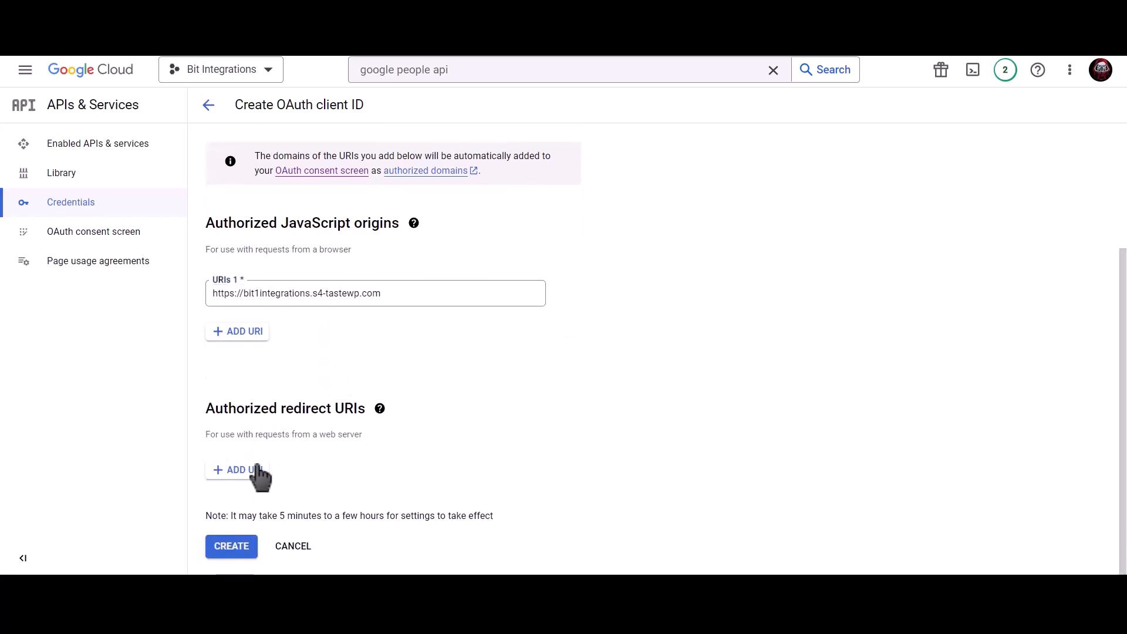
# Add the plugin's redirect URI as an authorized redirect URI and create the client
pyautogui.click(293, 12)
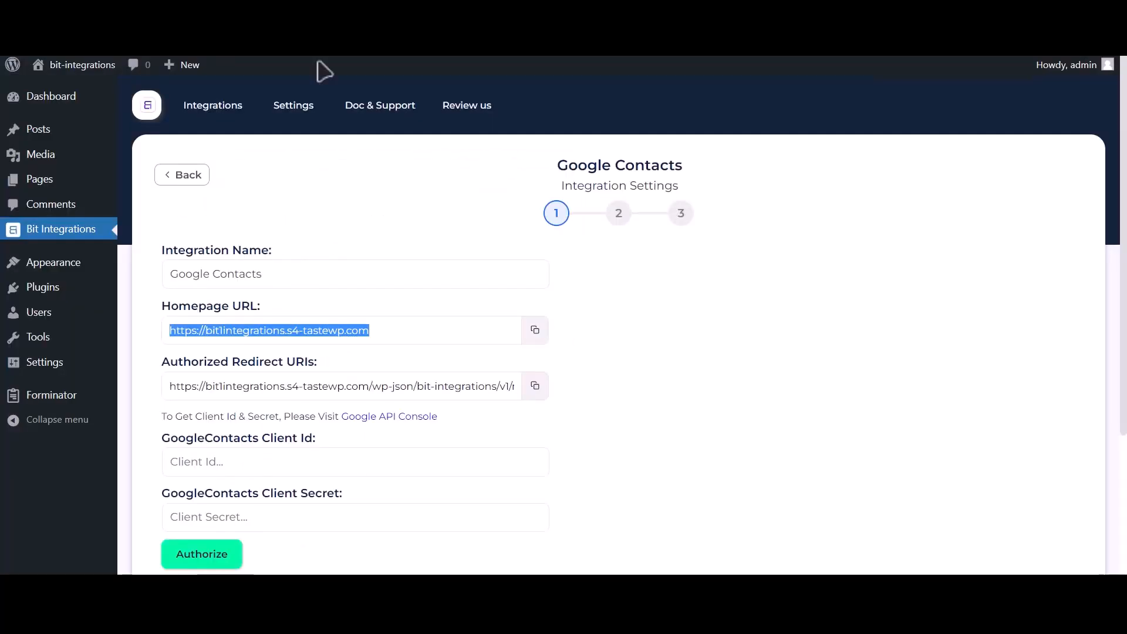
pyautogui.click(534, 385)
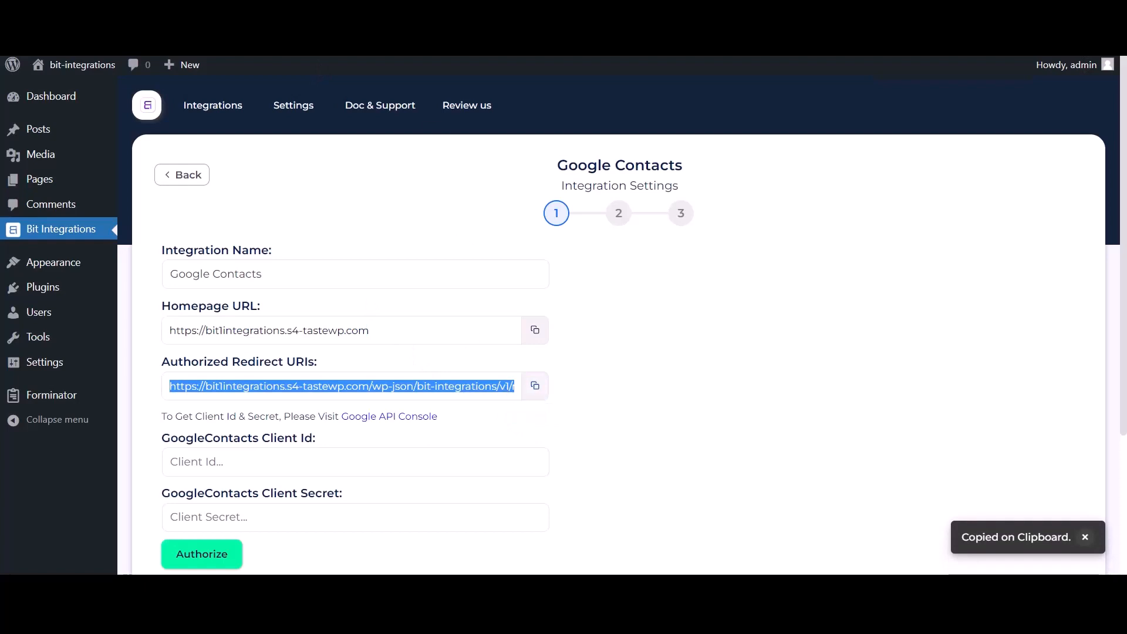
pyautogui.click(293, 12)
pyautogui.click(240, 469)
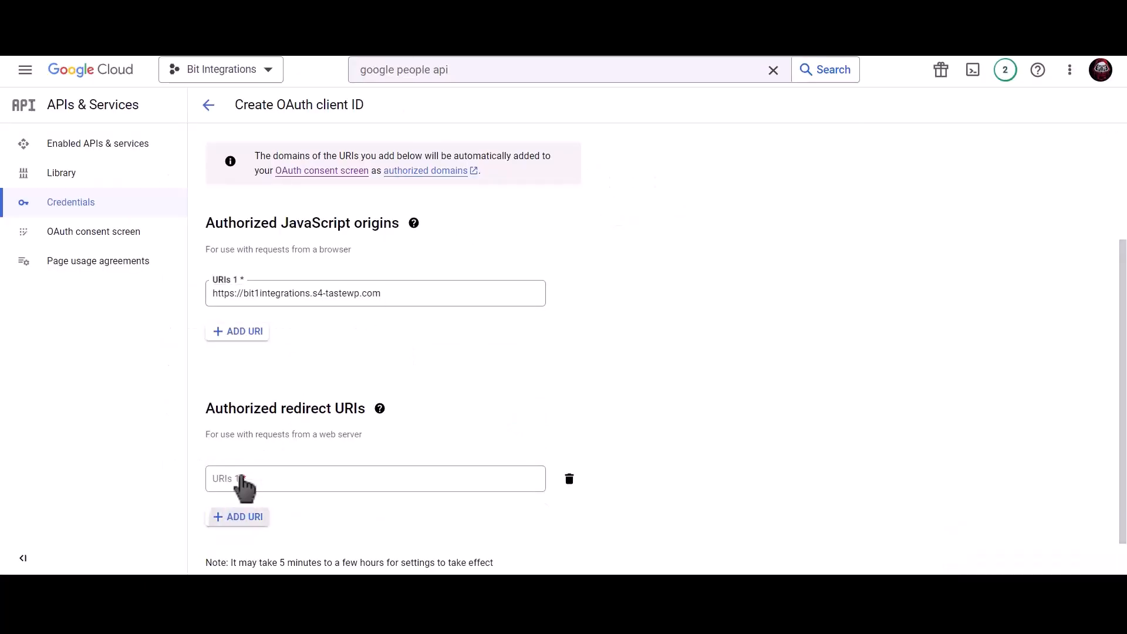
pyautogui.hotkey('ctrl', 'v')
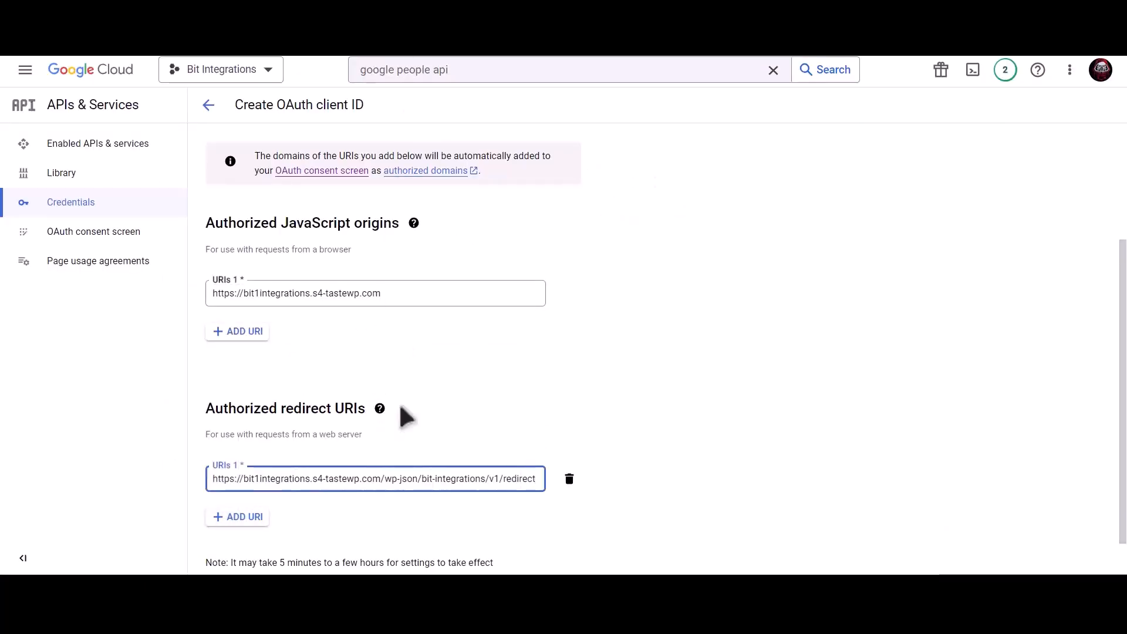
pyautogui.scroll(-1, 522, 409)
pyautogui.click(239, 547)
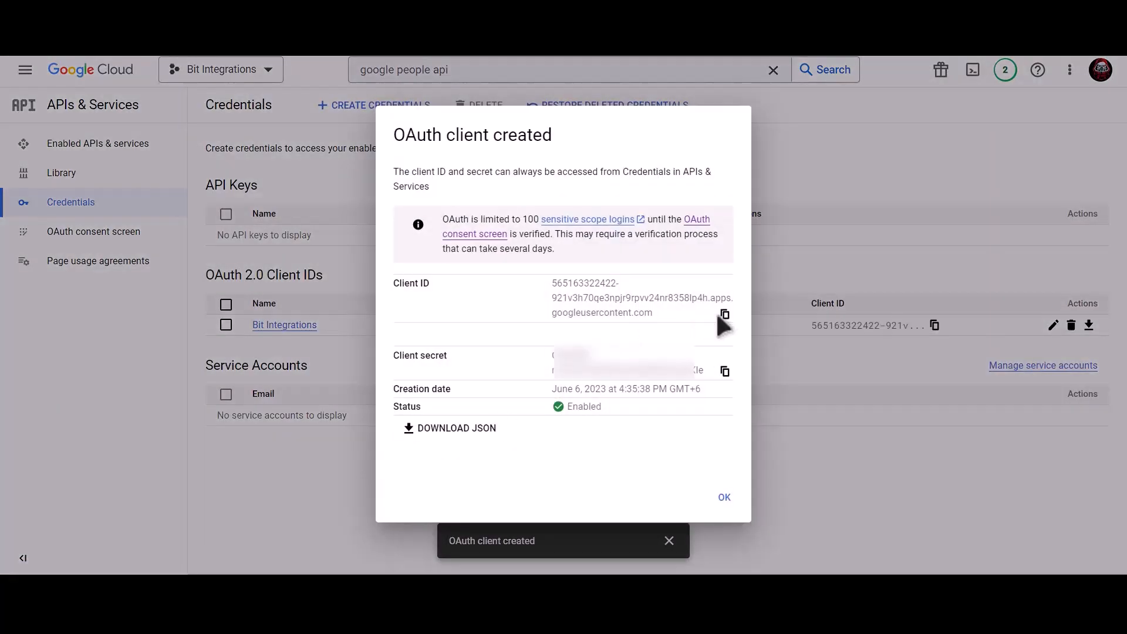
# Copy the new client ID into the Google Contacts Client Id field
pyautogui.click(724, 314)
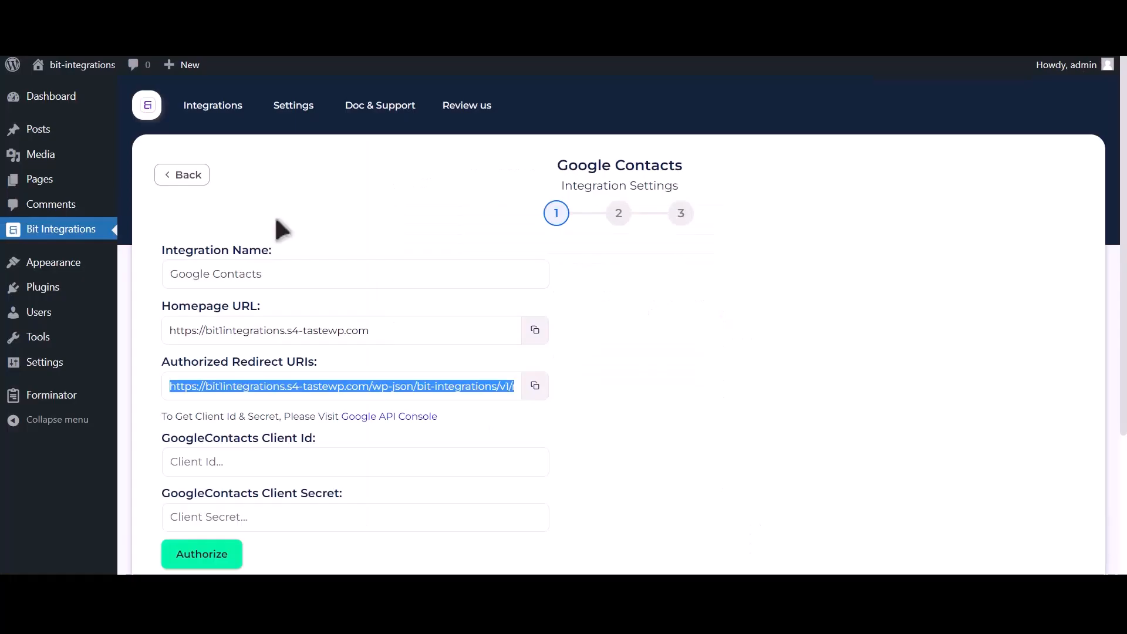
pyautogui.click(264, 463)
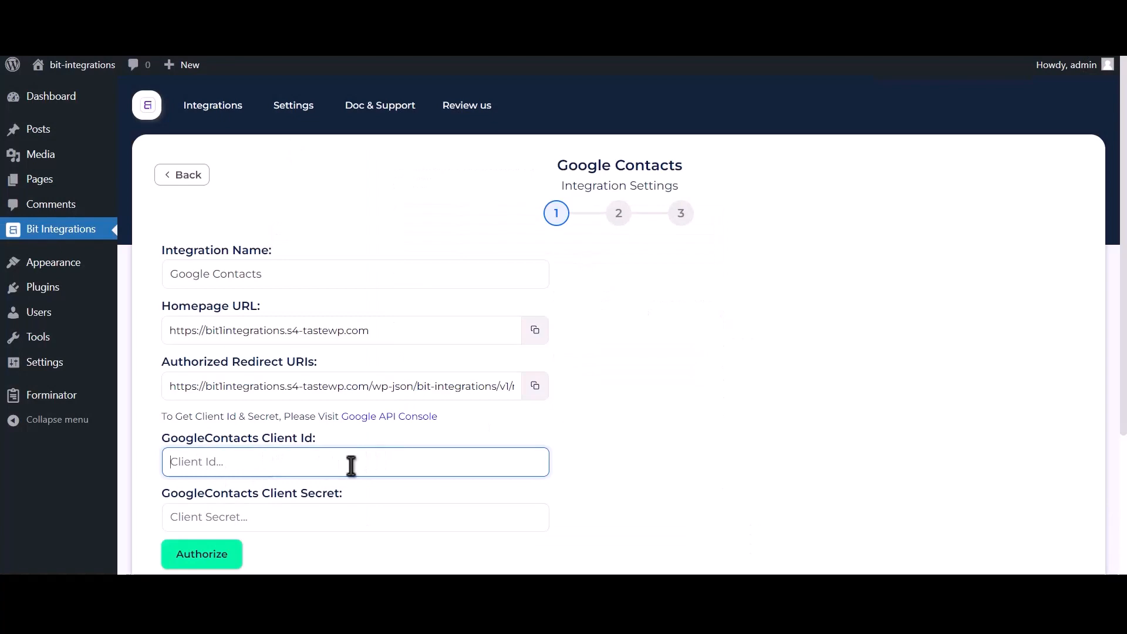
pyautogui.hotkey('ctrl', 'v')
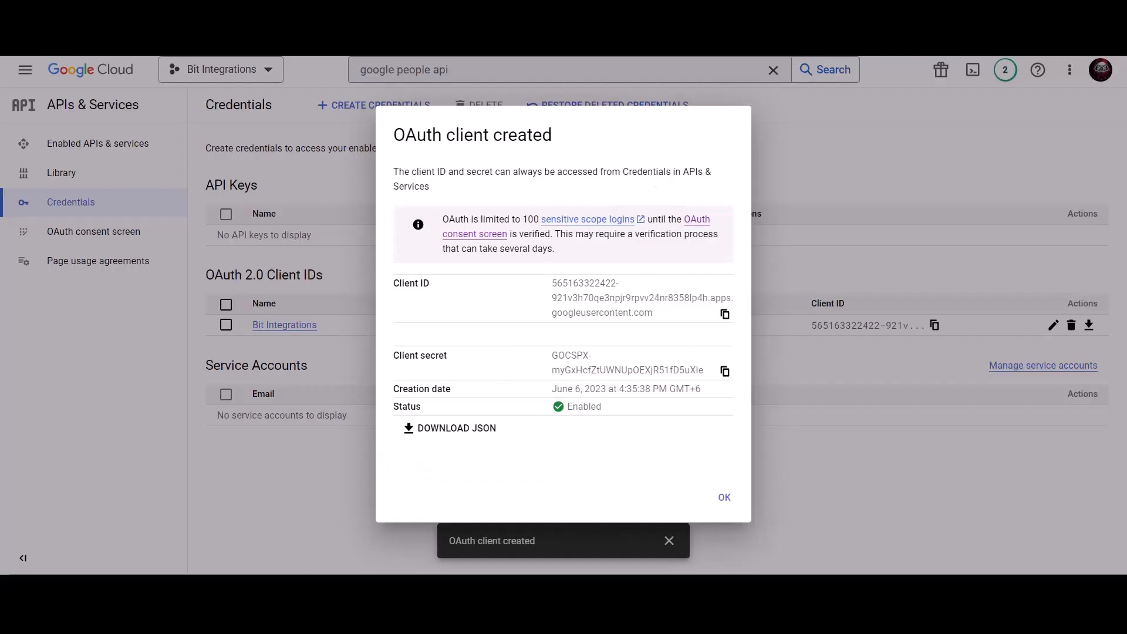
# Copy the client secret into the Google Contacts Client Secret field
pyautogui.click(725, 373)
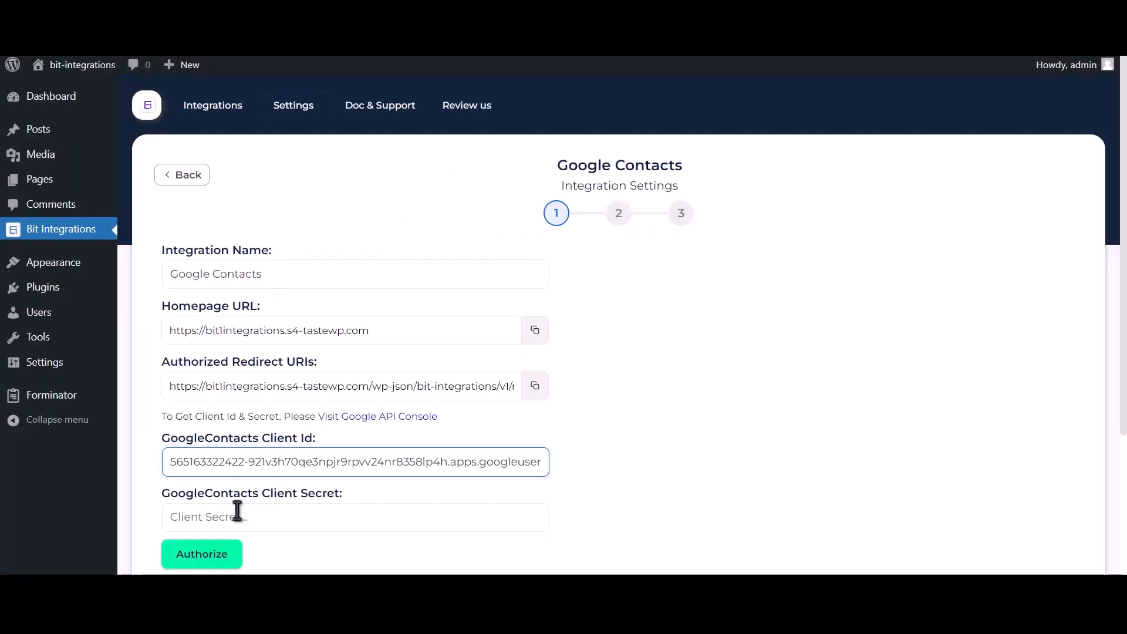
pyautogui.click(238, 511)
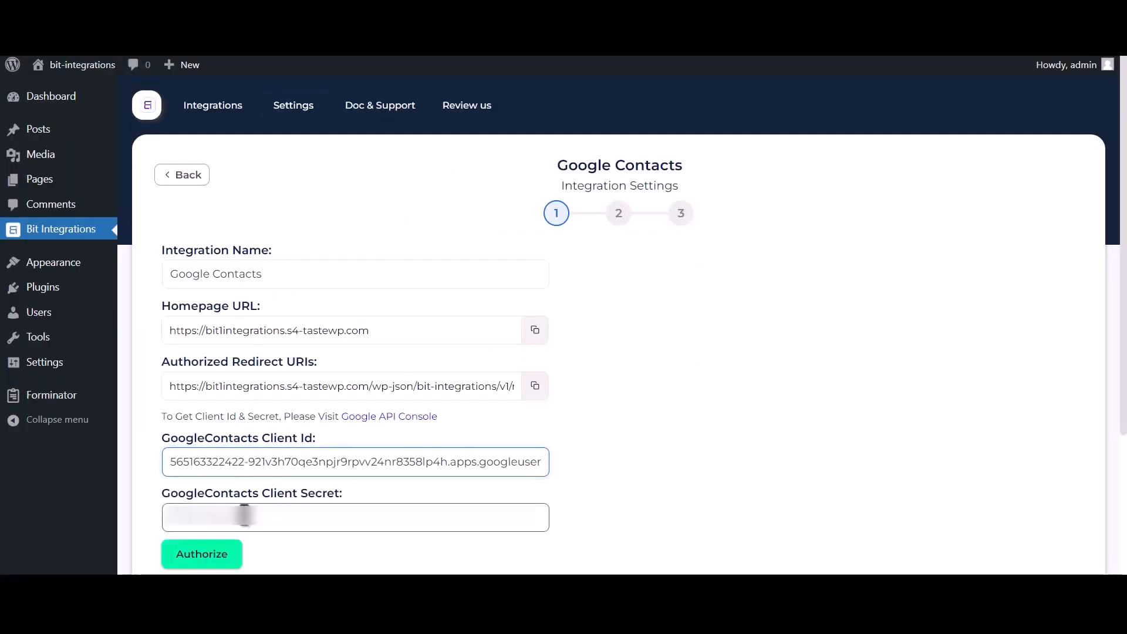
pyautogui.hotkey('ctrl', 'v')
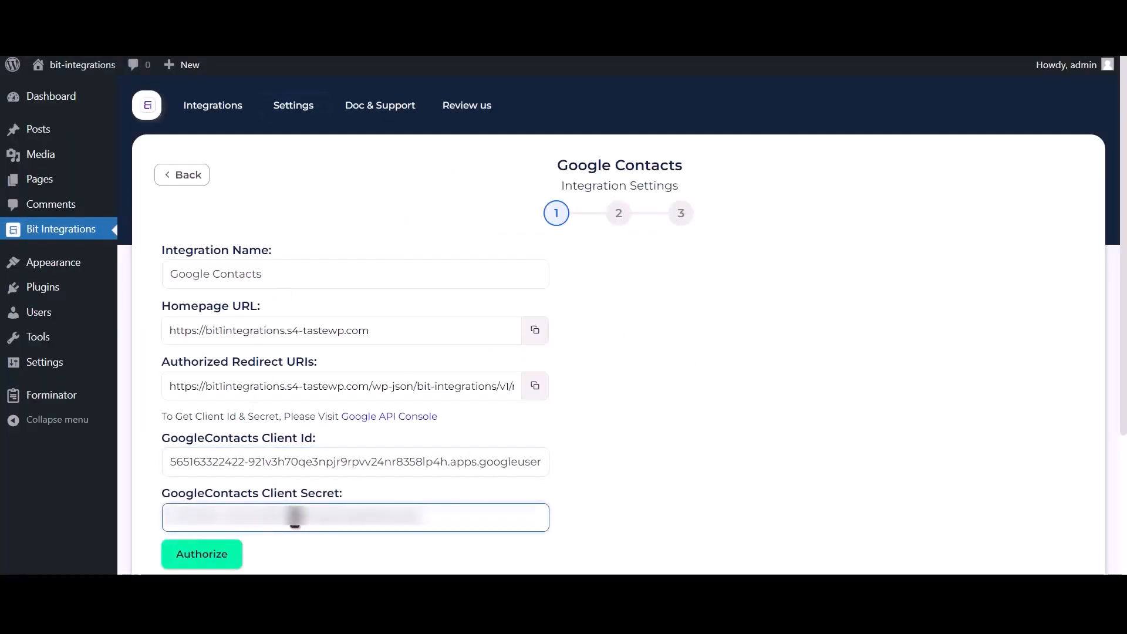
# Authorize Google Contacts, bypassing the unverified-app warning for s4-tastewp.com and granting contacts access
pyautogui.click(227, 555)
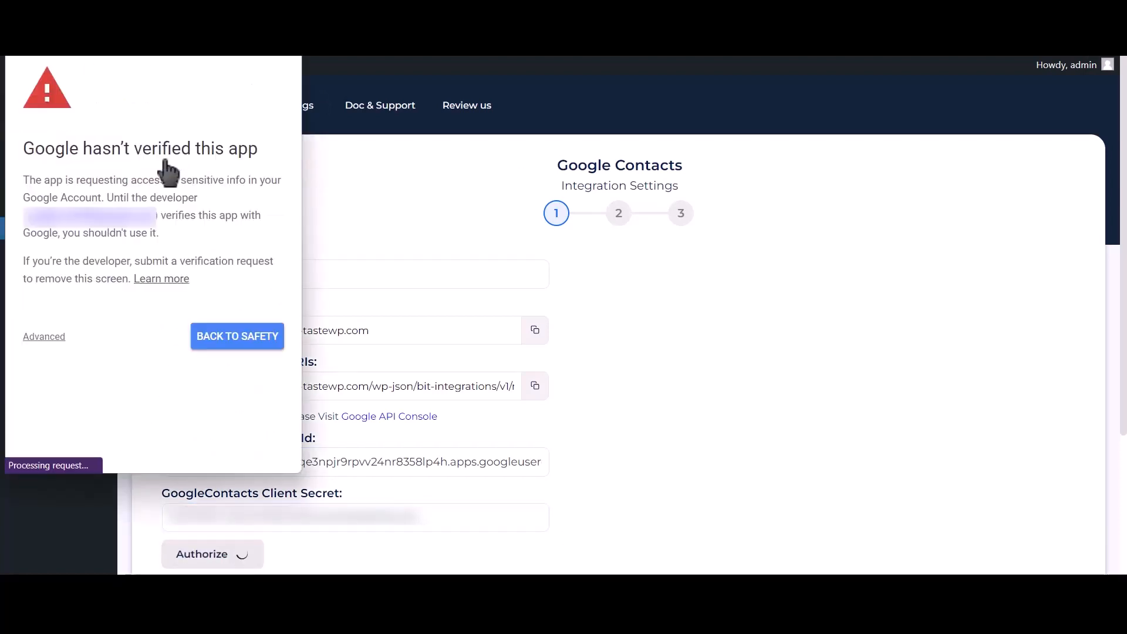
pyautogui.click(48, 339)
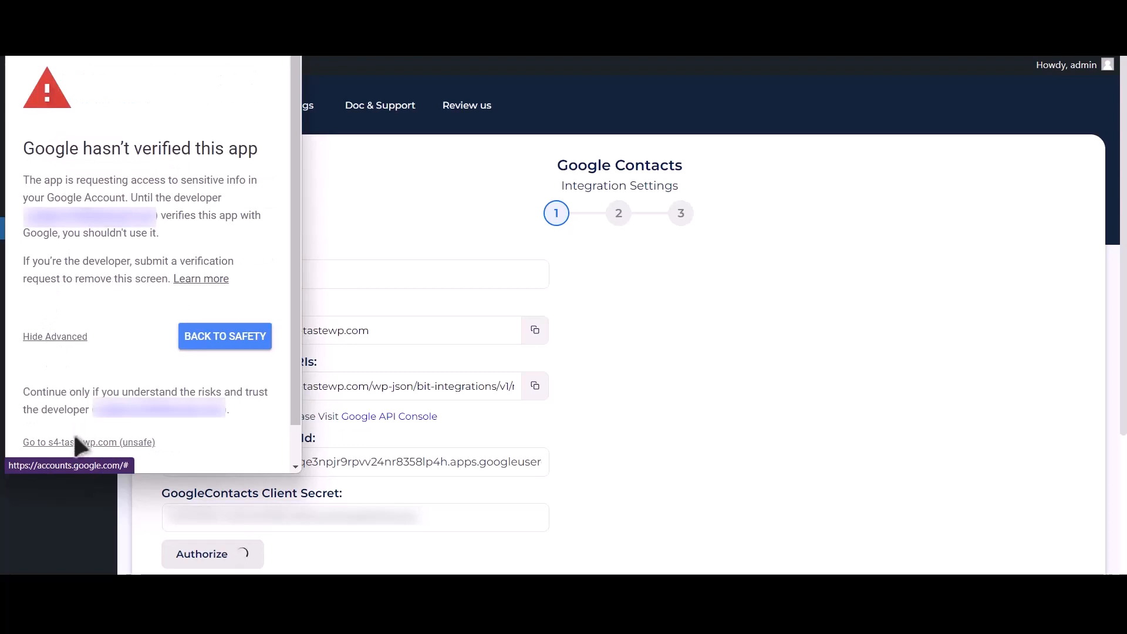
pyautogui.click(120, 448)
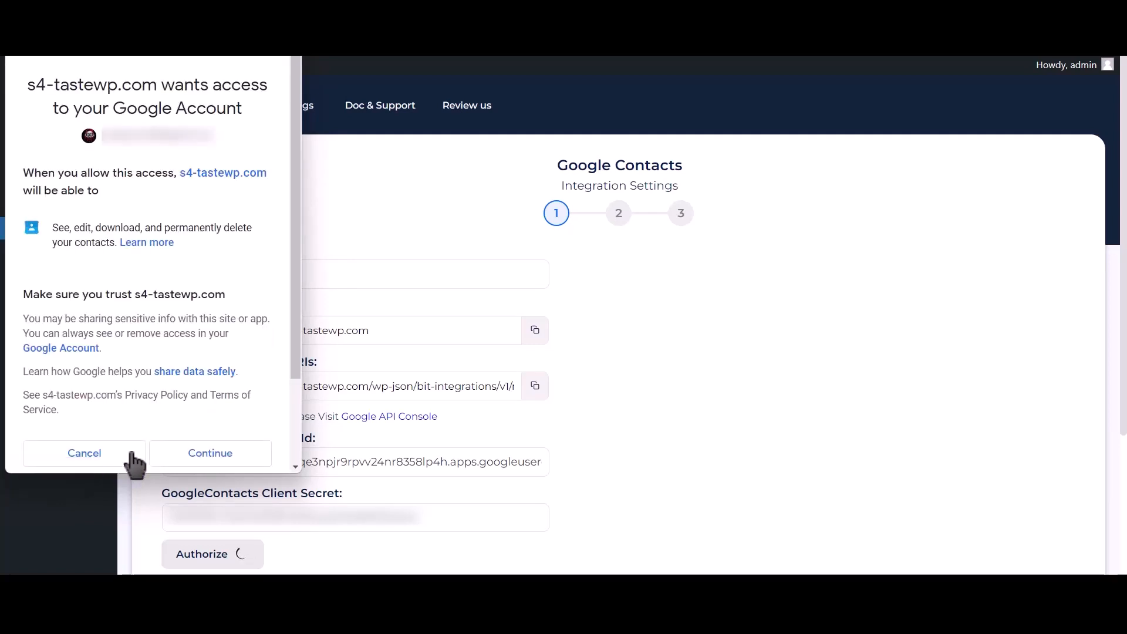
pyautogui.click(208, 458)
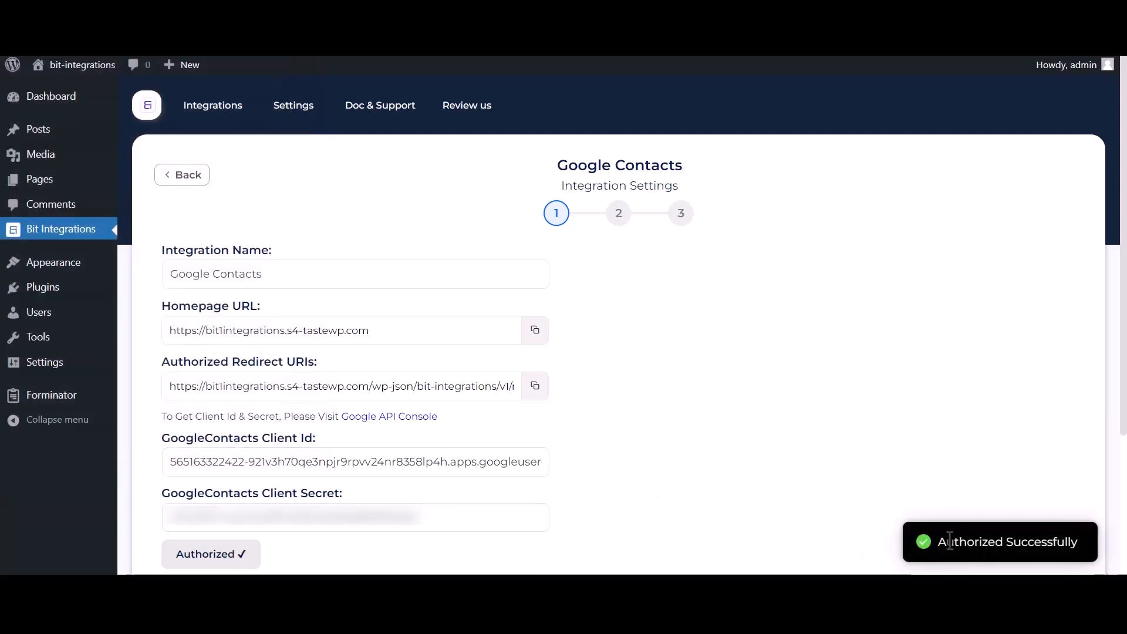
pyautogui.moveTo(938, 542); pyautogui.dragTo(1074, 538)
pyautogui.scroll(-3, 883, 525)
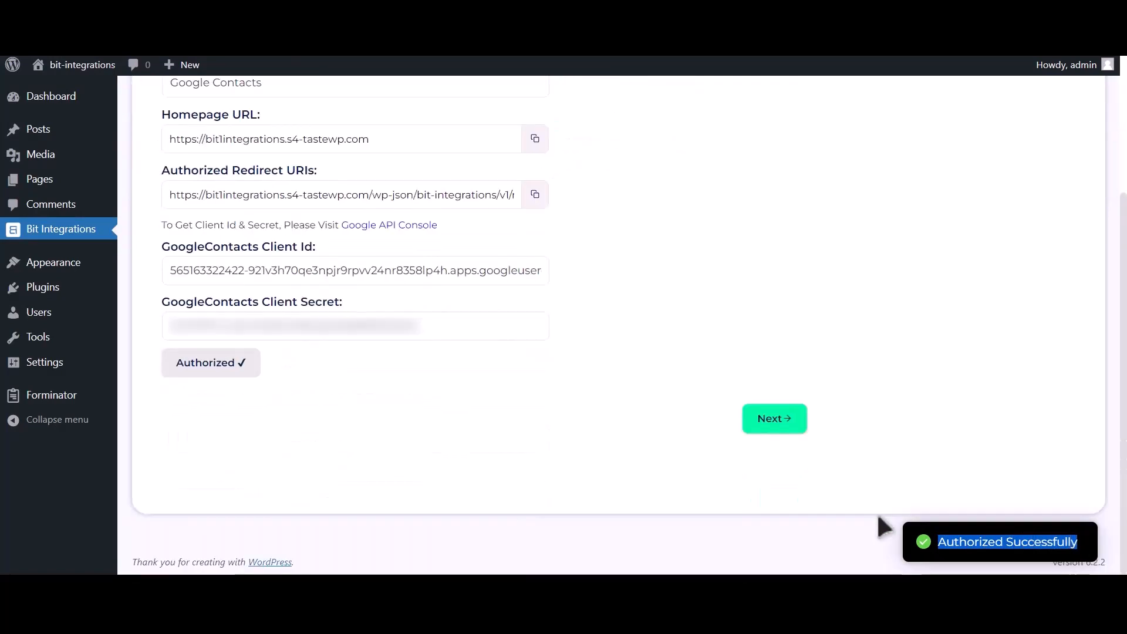
# Move to field mapping and choose 'Create a contact' as the action
pyautogui.click(778, 429)
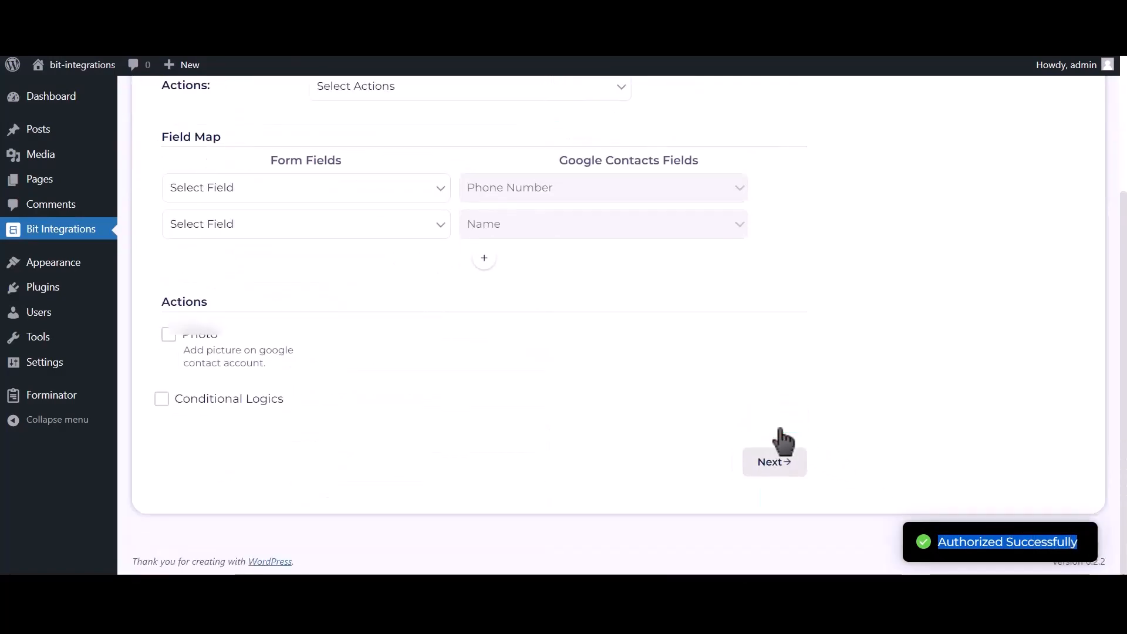
pyautogui.scroll(2, 483, 357)
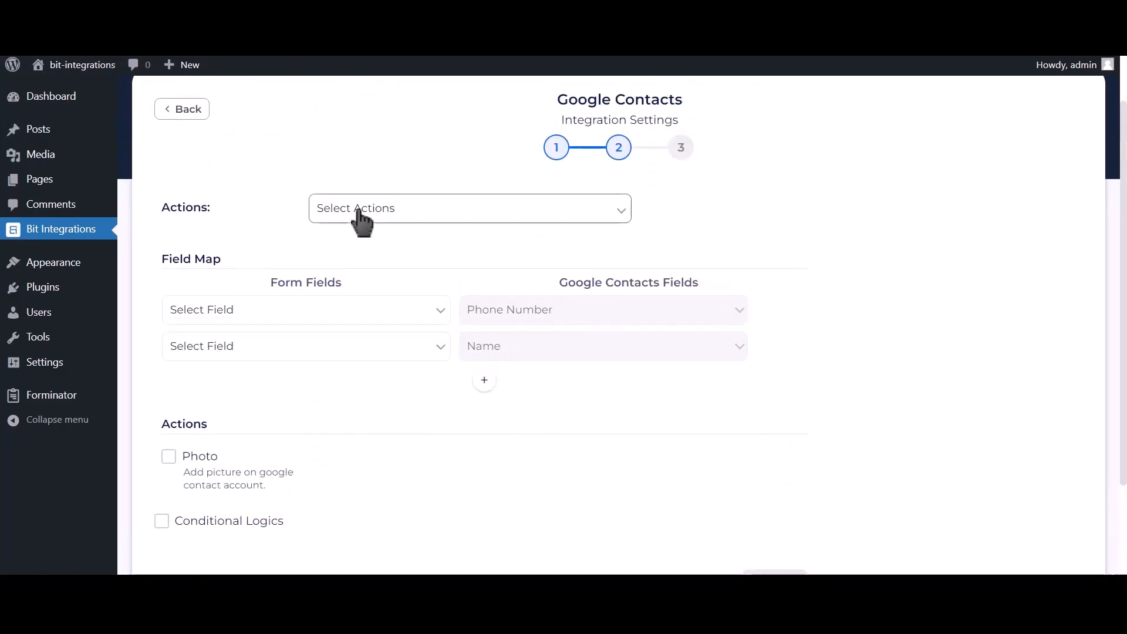
pyautogui.click(446, 217)
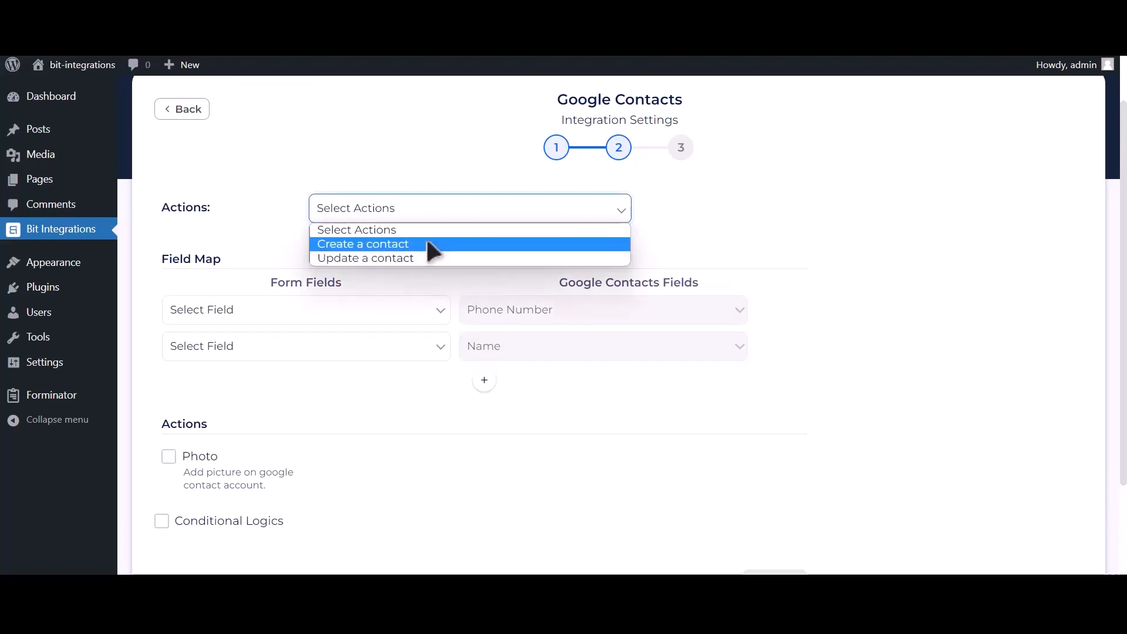
pyautogui.click(427, 243)
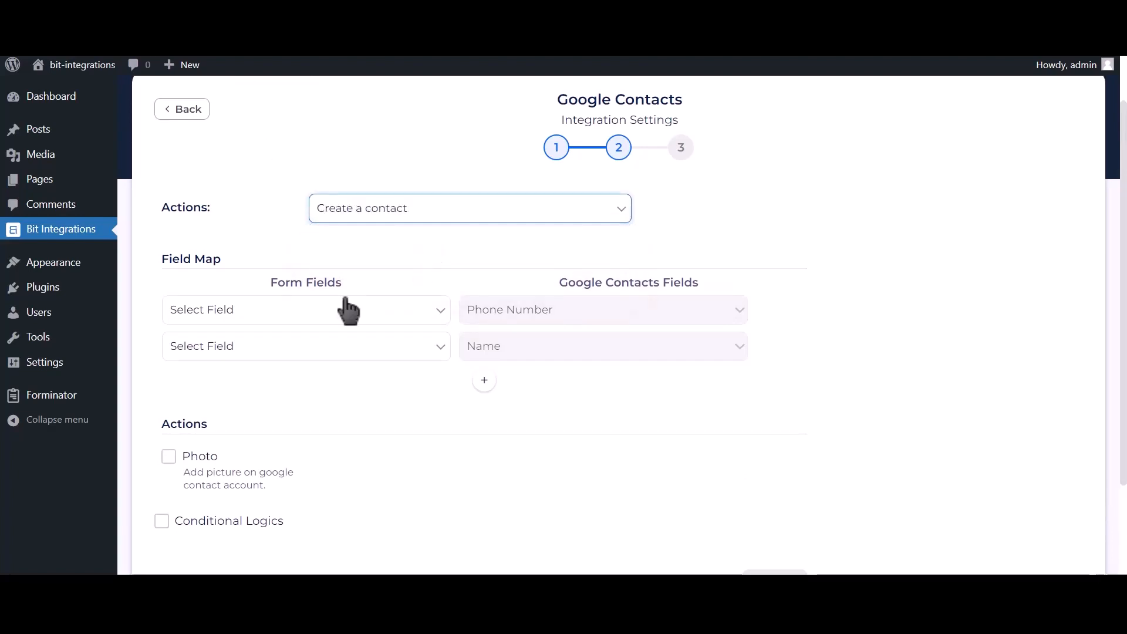
# Map Phone Number-1 to phone, Name-1 to name, and Email Address-1 to email
pyautogui.click(285, 311)
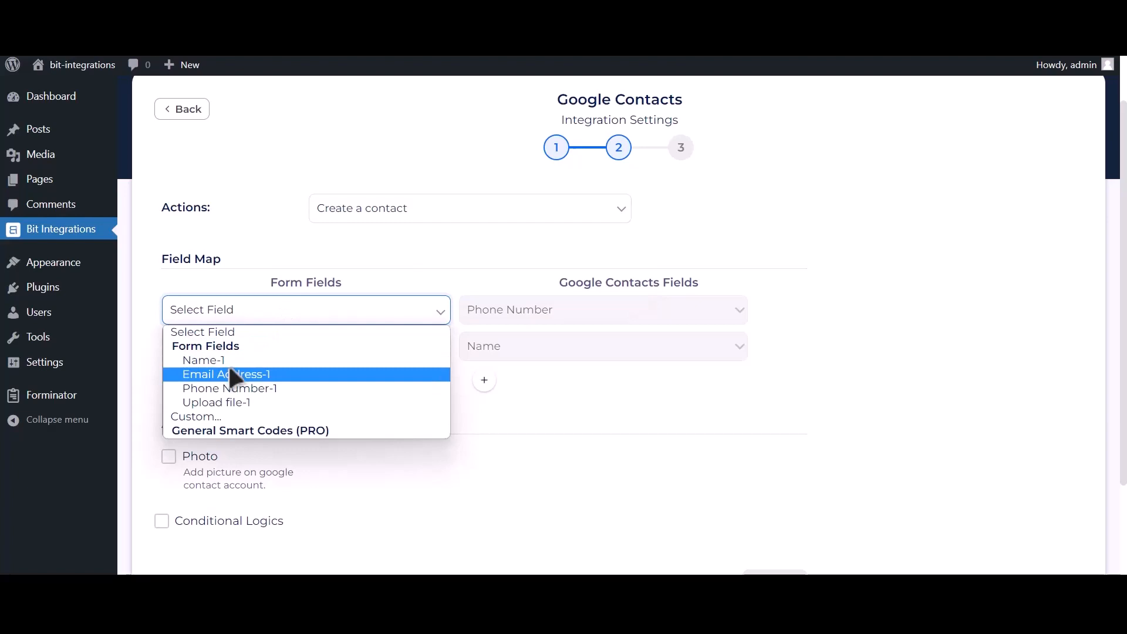
pyautogui.click(275, 389)
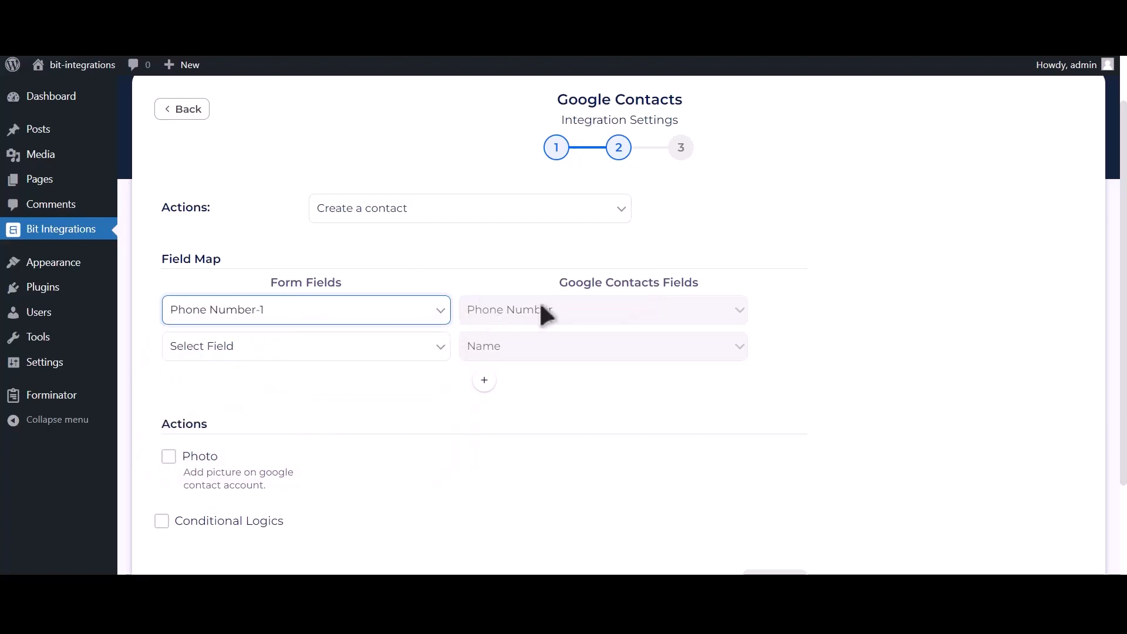
pyautogui.click(372, 348)
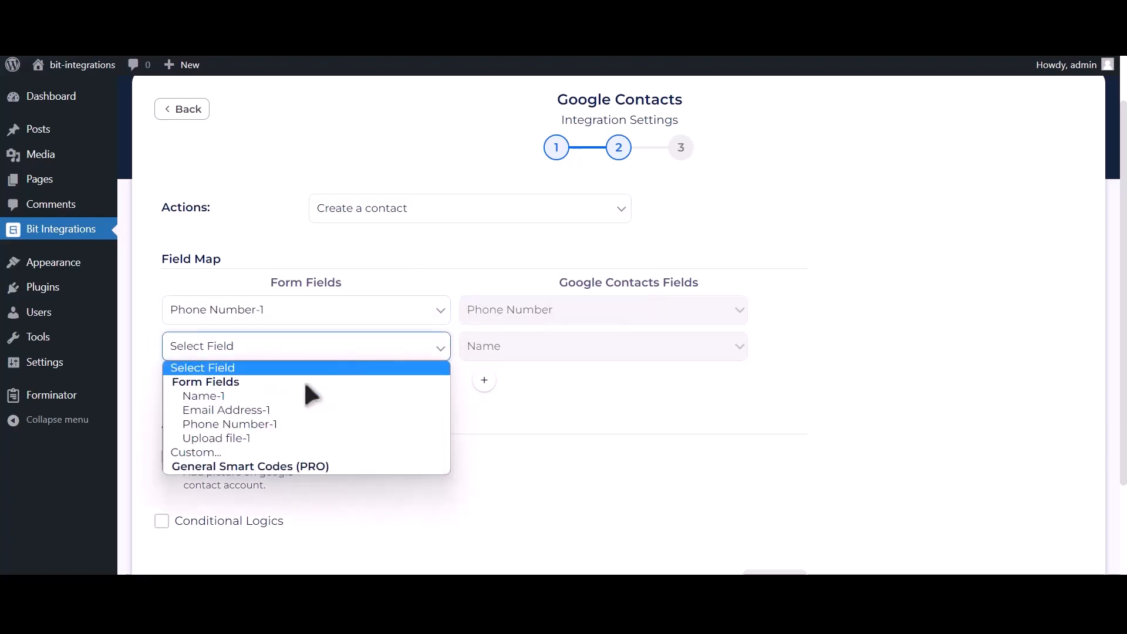
pyautogui.click(290, 395)
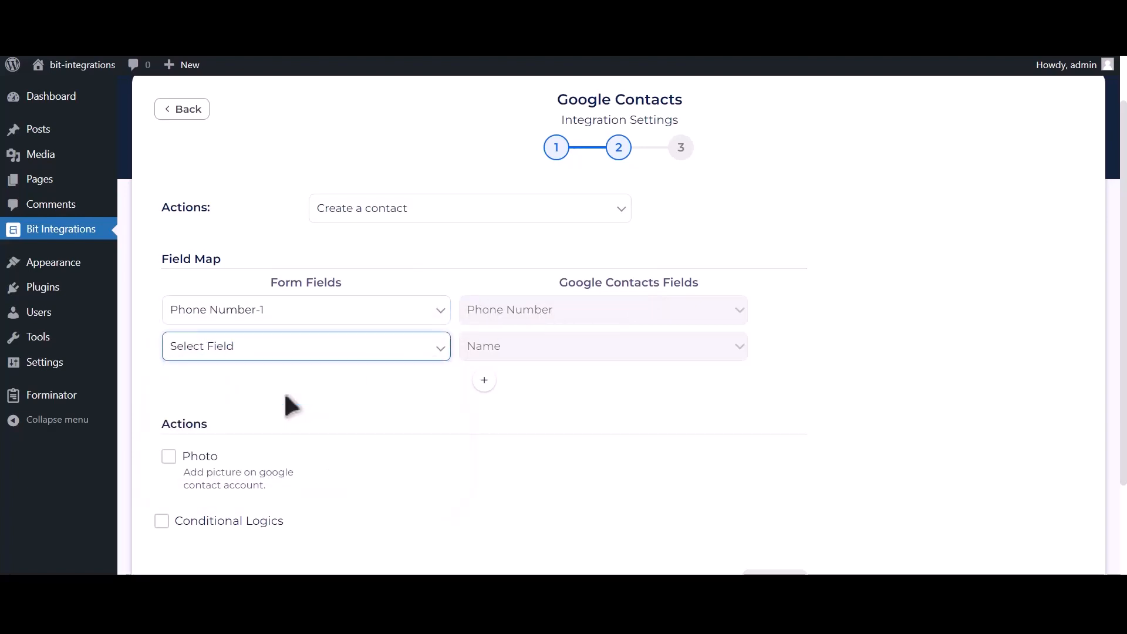
pyautogui.click(486, 392)
pyautogui.click(332, 389)
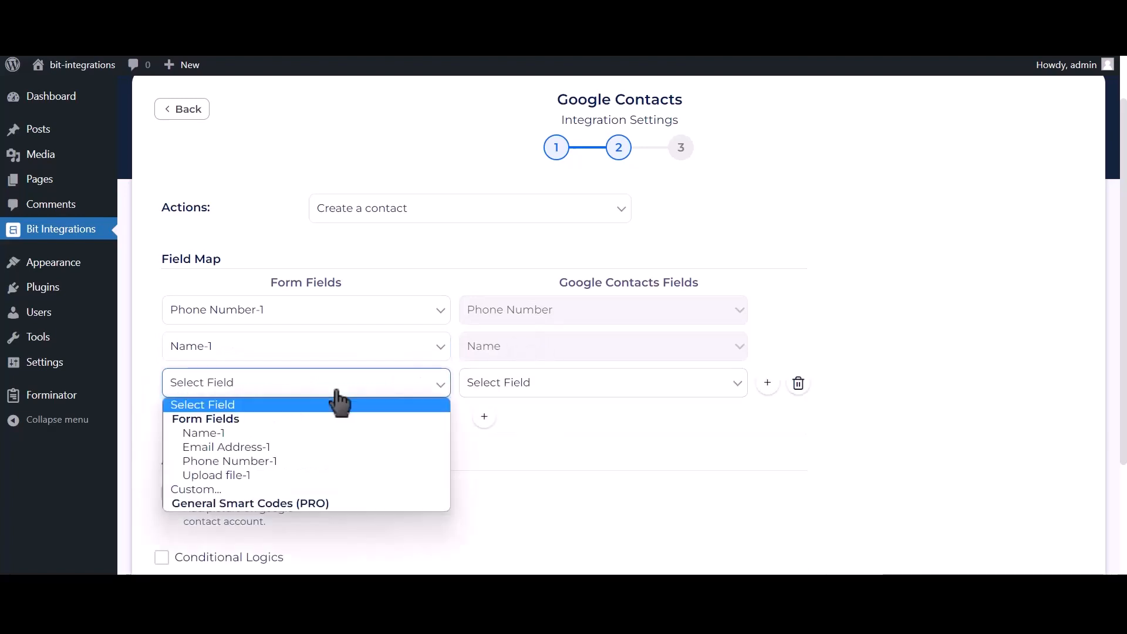
pyautogui.click(292, 448)
pyautogui.click(541, 398)
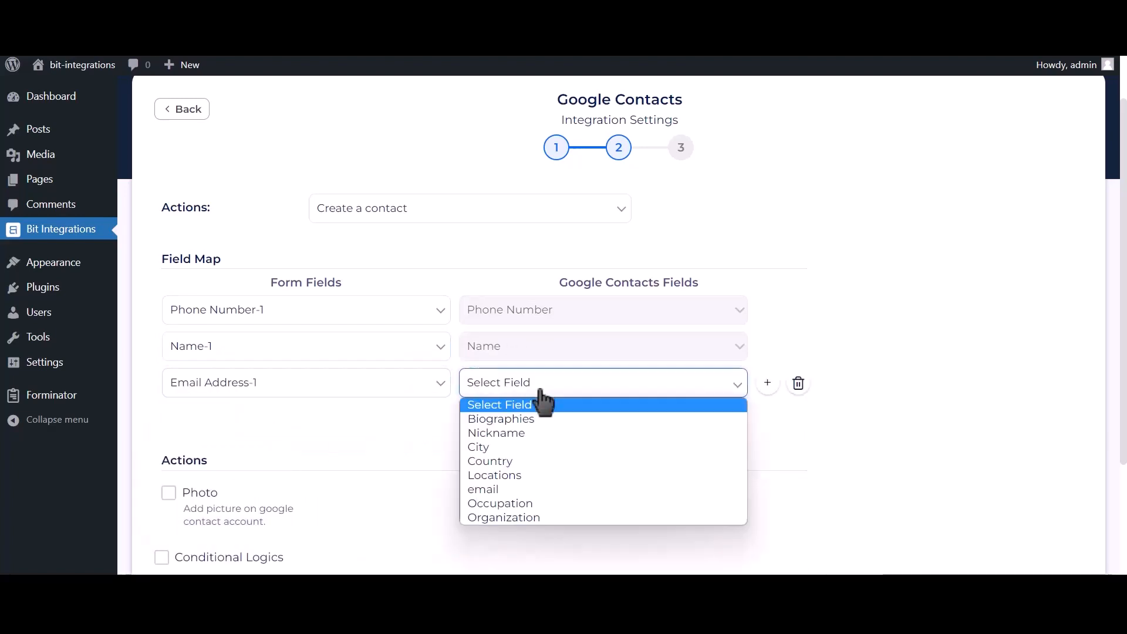
pyautogui.click(492, 487)
pyautogui.scroll(-1, 457, 446)
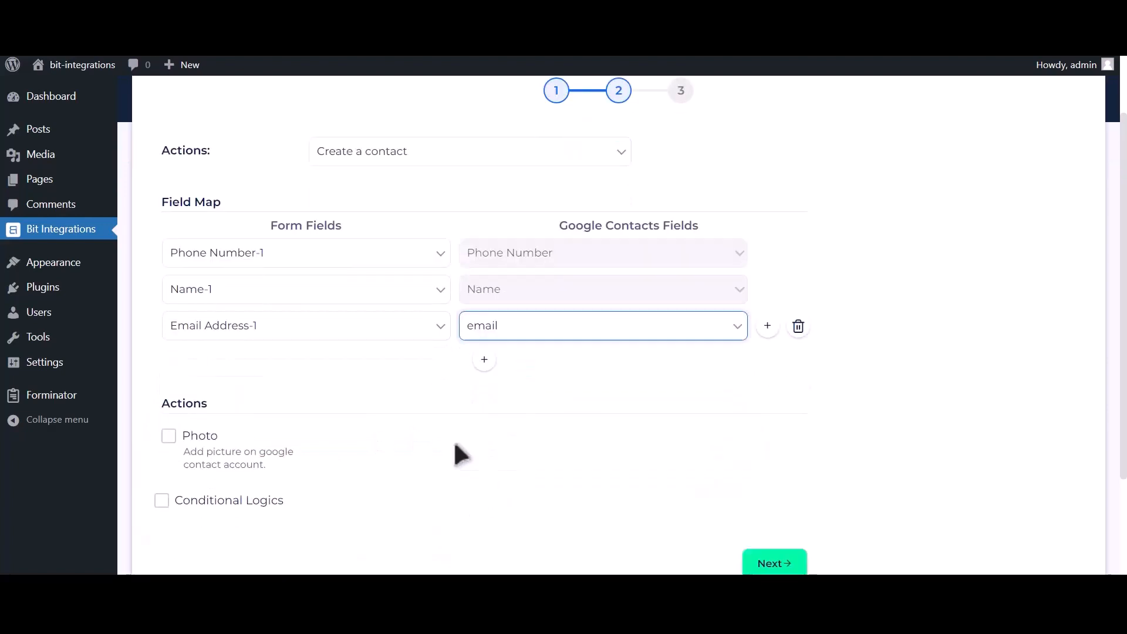
pyautogui.scroll(-1, 455, 445)
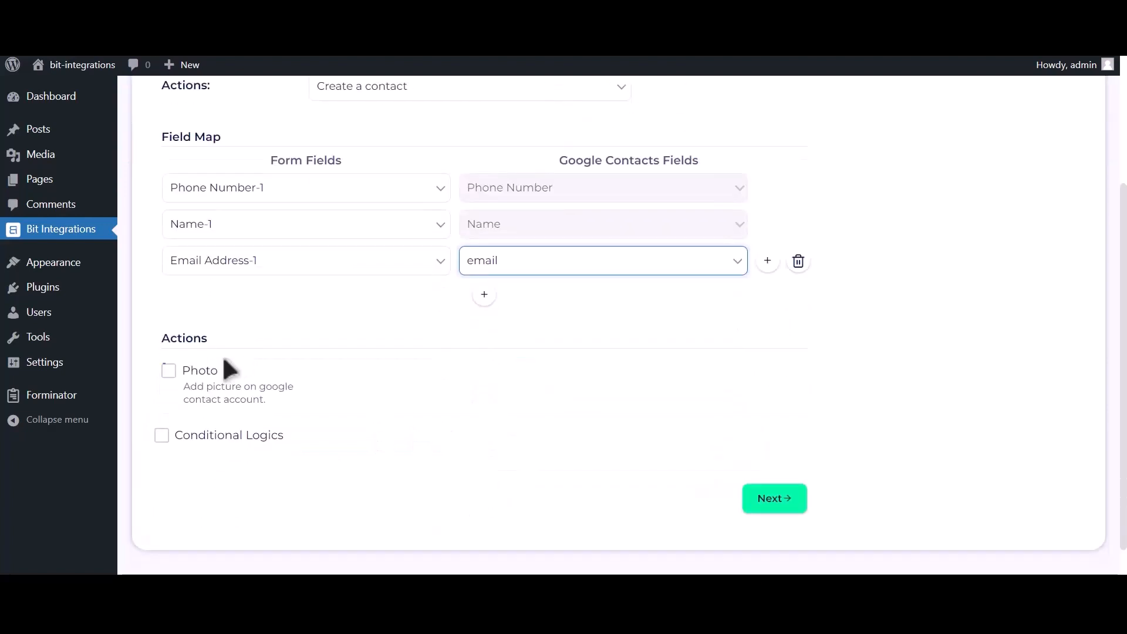
# Enable the Photo action and use the form's Upload file-1 as the contact photo
pyautogui.click(169, 376)
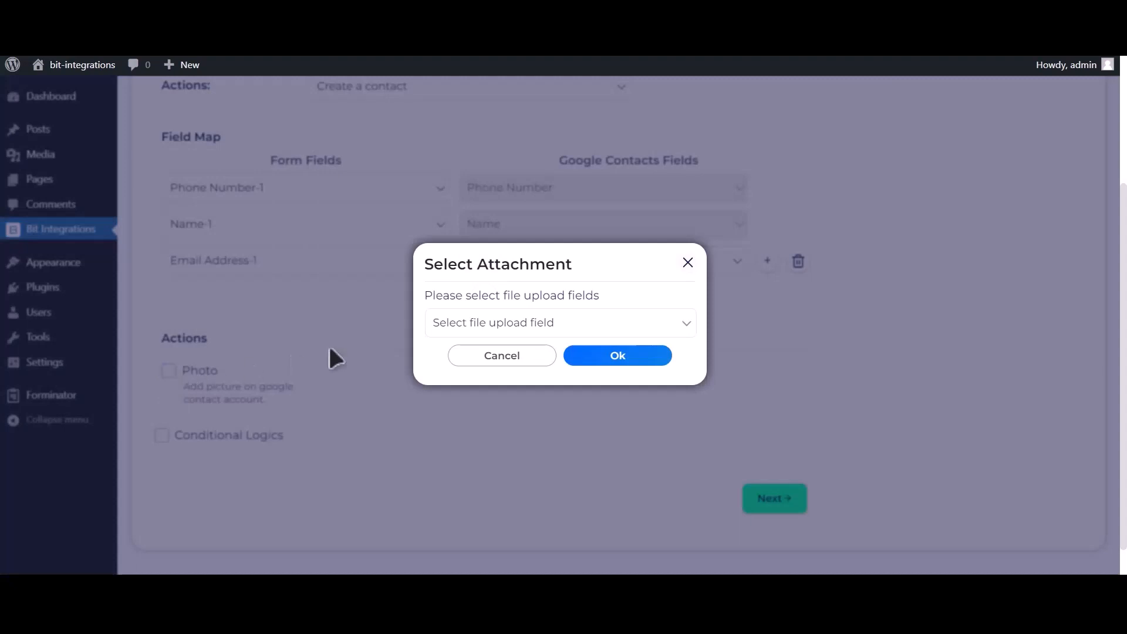
pyautogui.click(553, 328)
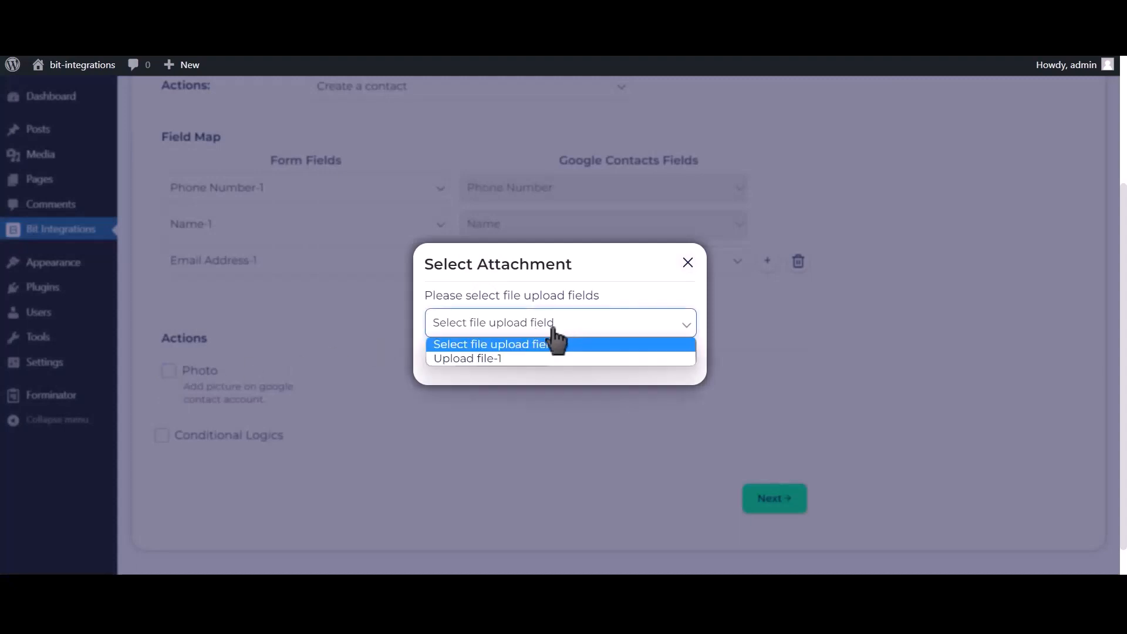
pyautogui.click(488, 358)
pyautogui.click(625, 356)
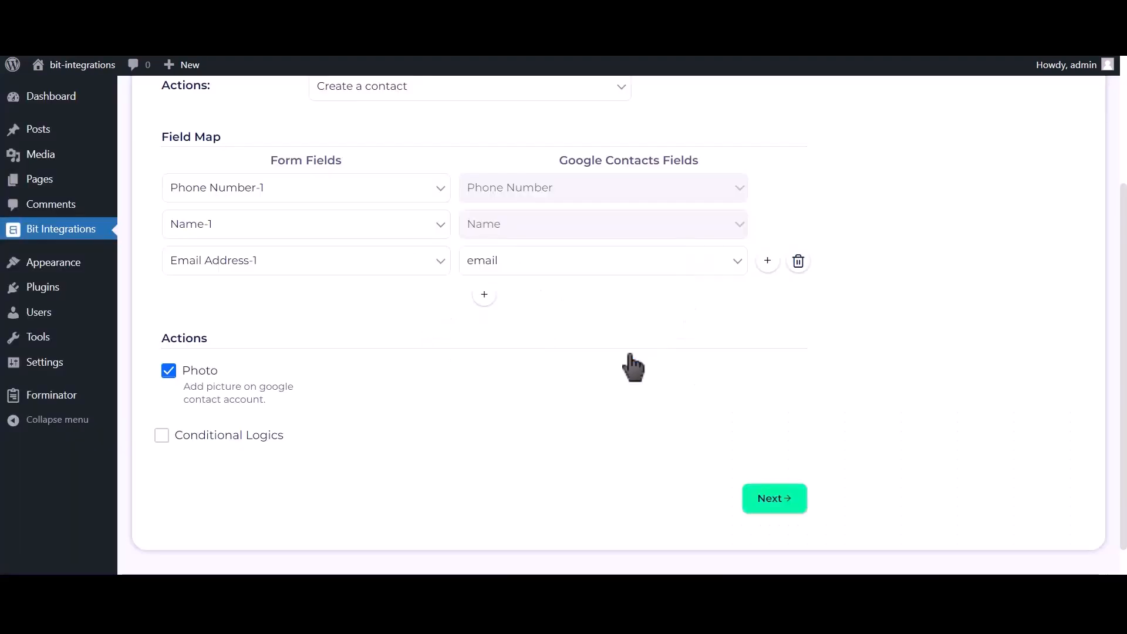
# Leave Conditional Logics off and Finish & Save the Google Contacts integration
pyautogui.click(247, 445)
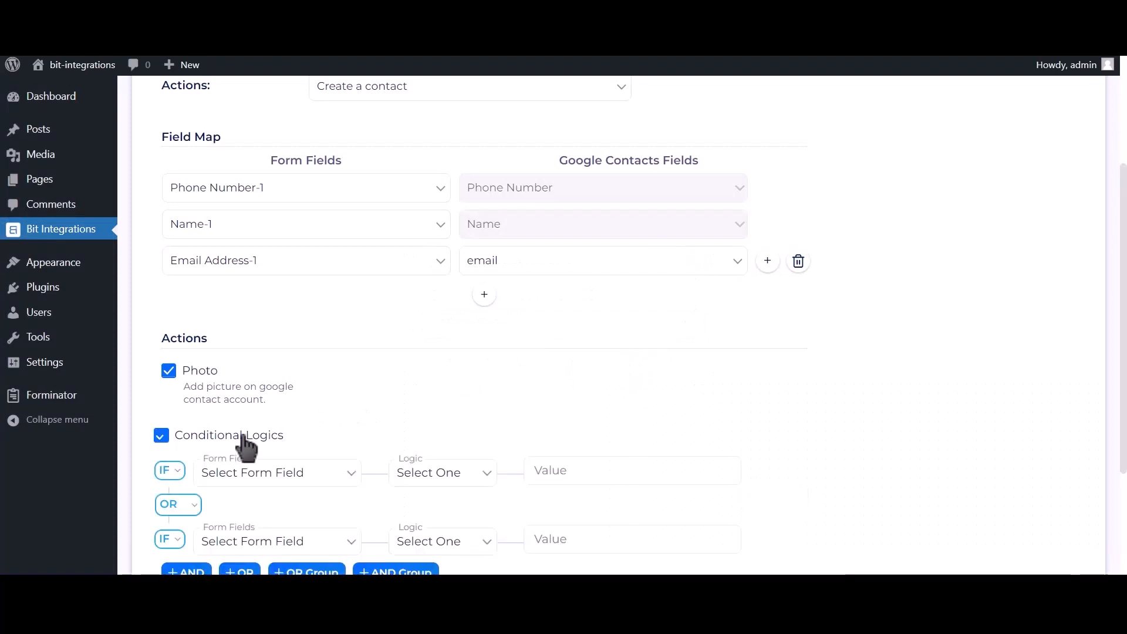
pyautogui.scroll(-2, 246, 446)
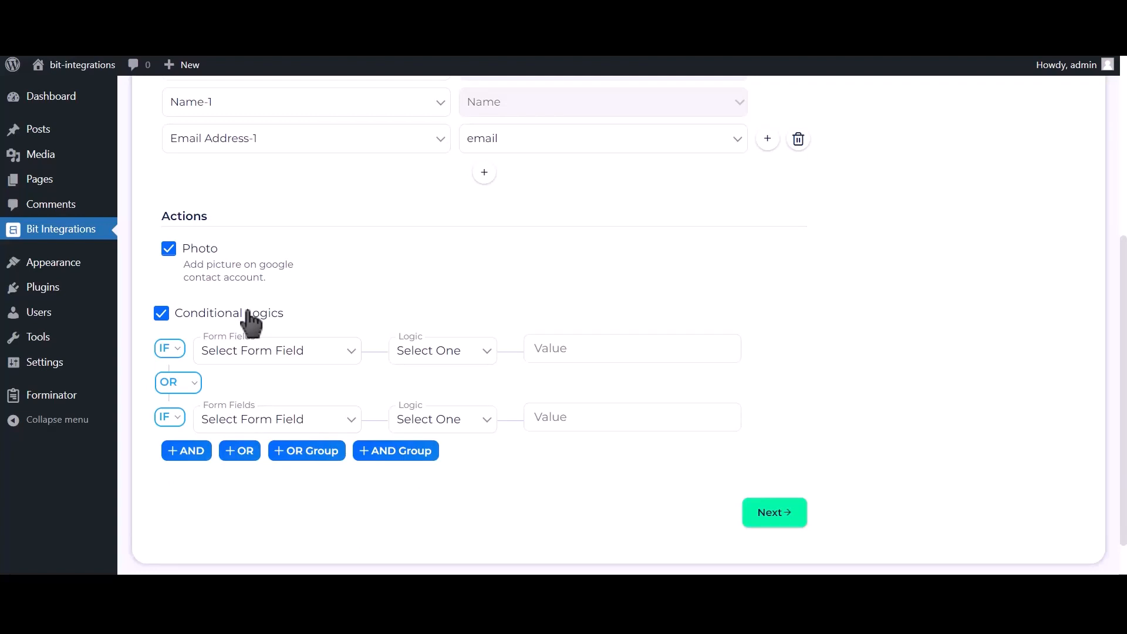
pyautogui.click(248, 315)
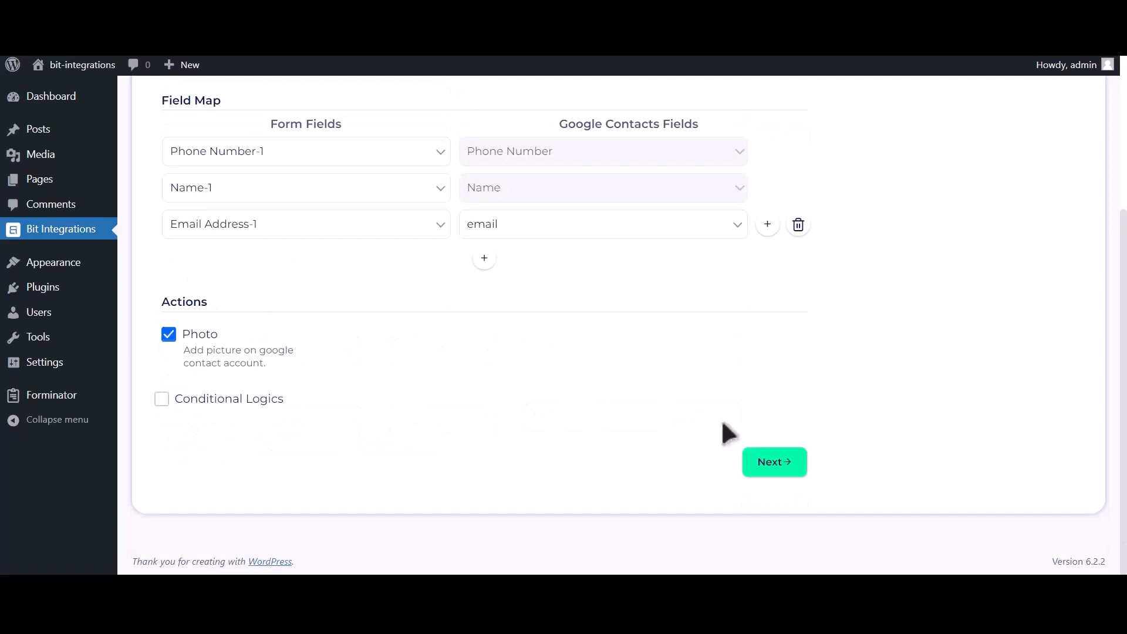
pyautogui.click(784, 469)
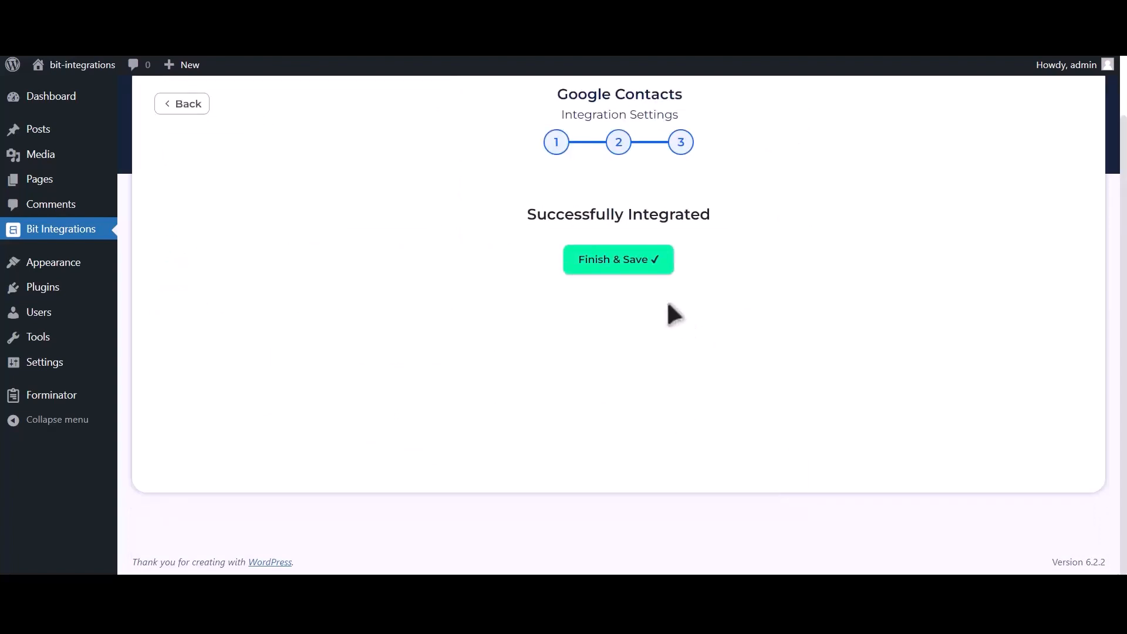
pyautogui.click(626, 273)
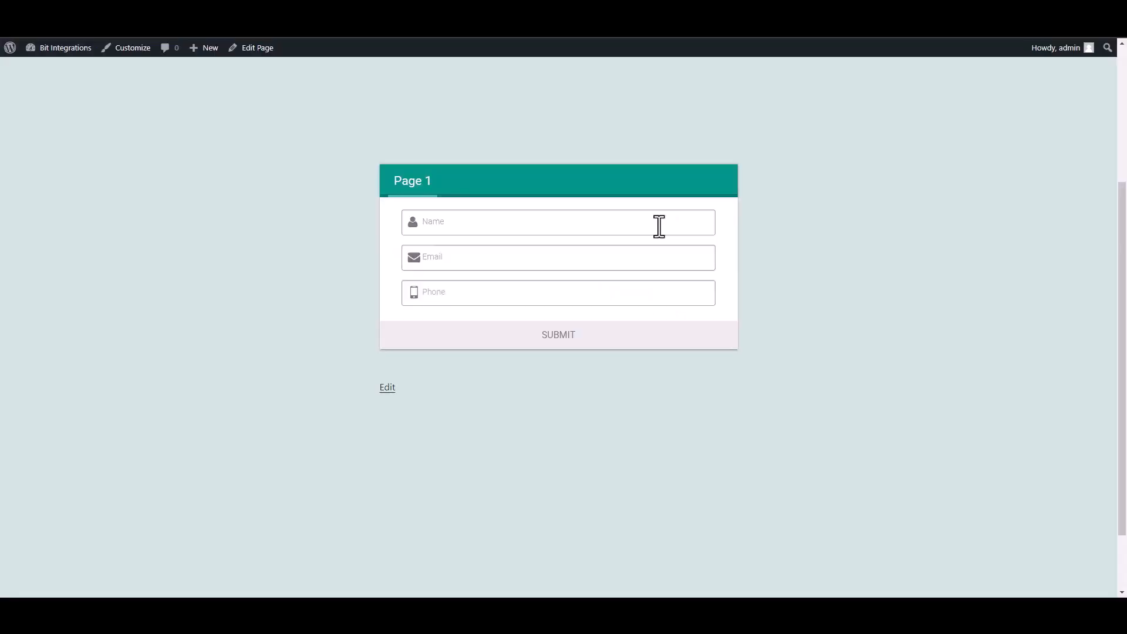
# Submit the form with name Bit Integrations plus a test e-mail address and phone number
pyautogui.click(659, 225)
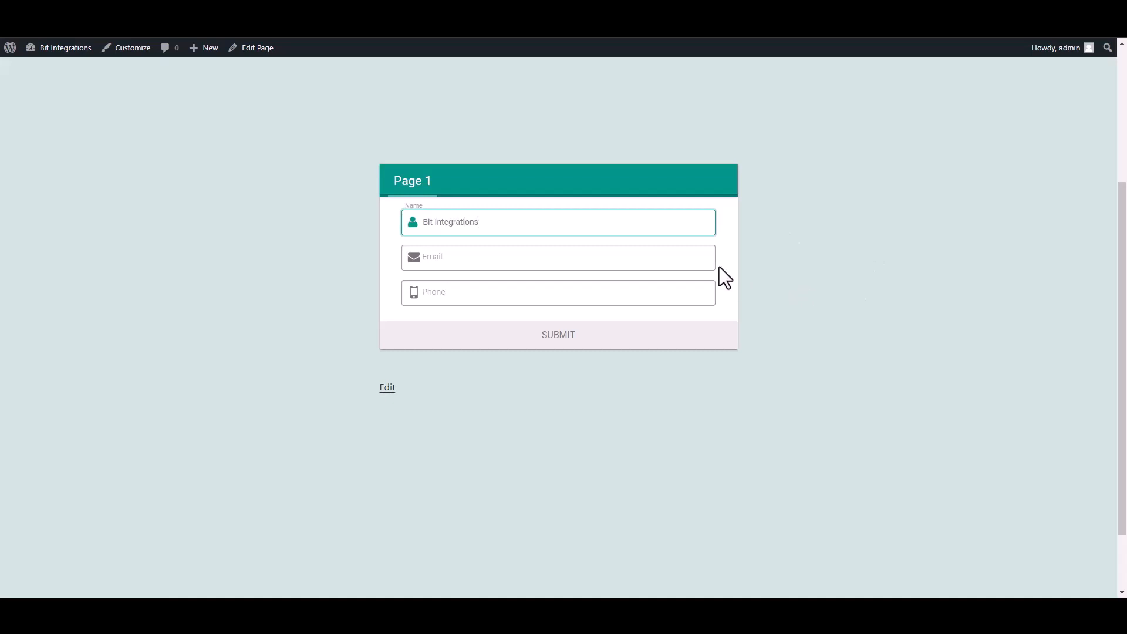
pyautogui.press('Tab')
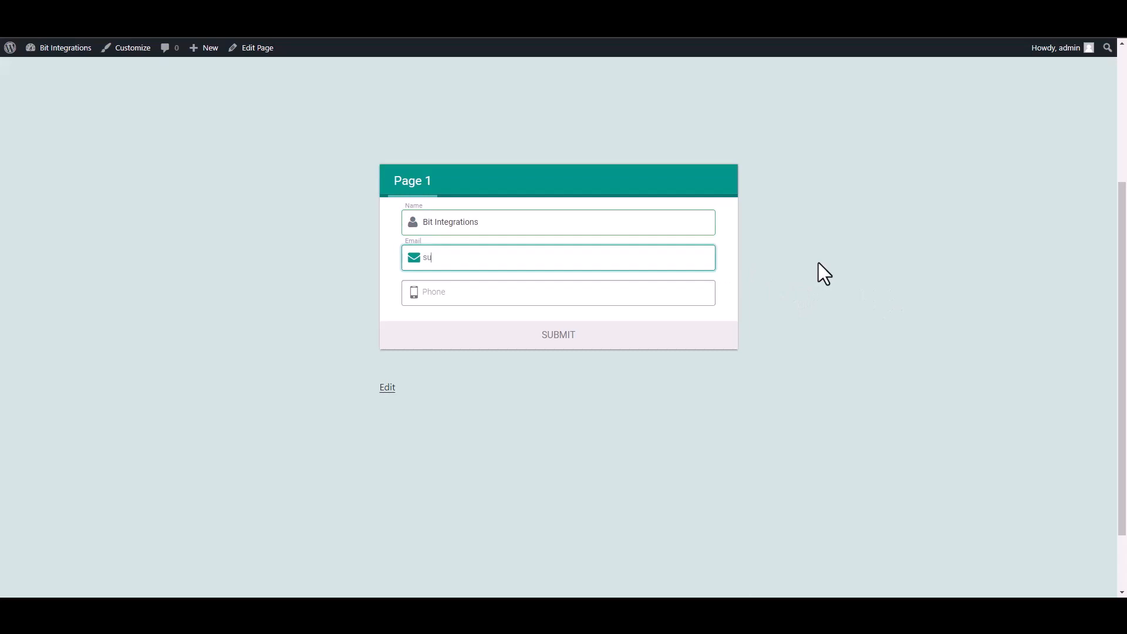
pyautogui.click(700, 291)
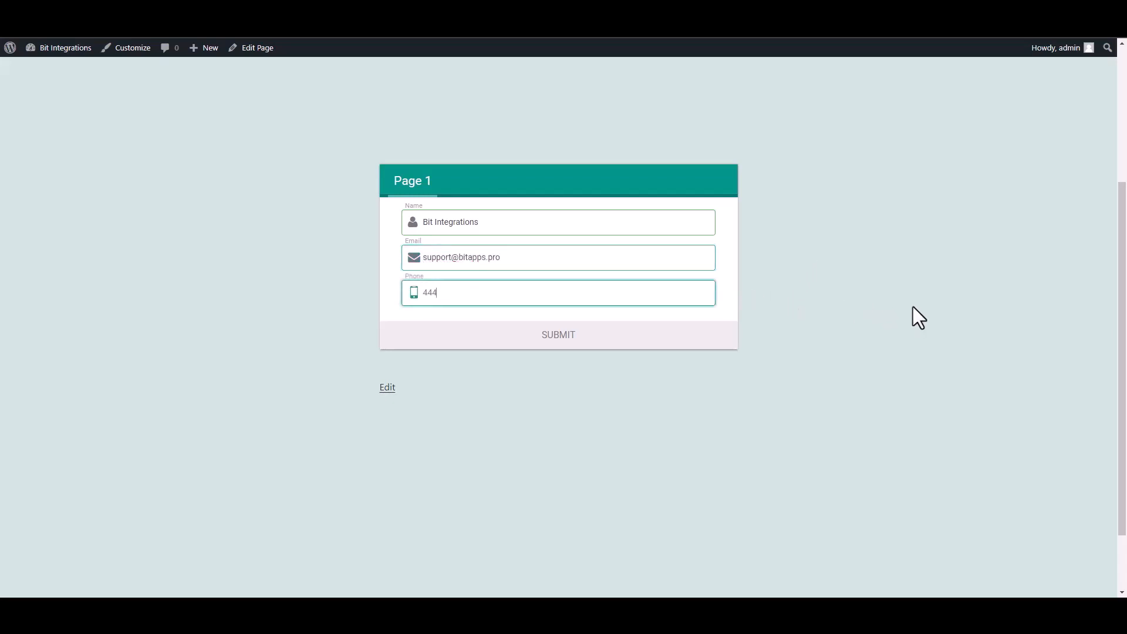
pyautogui.write('444555666')
pyautogui.click(692, 335)
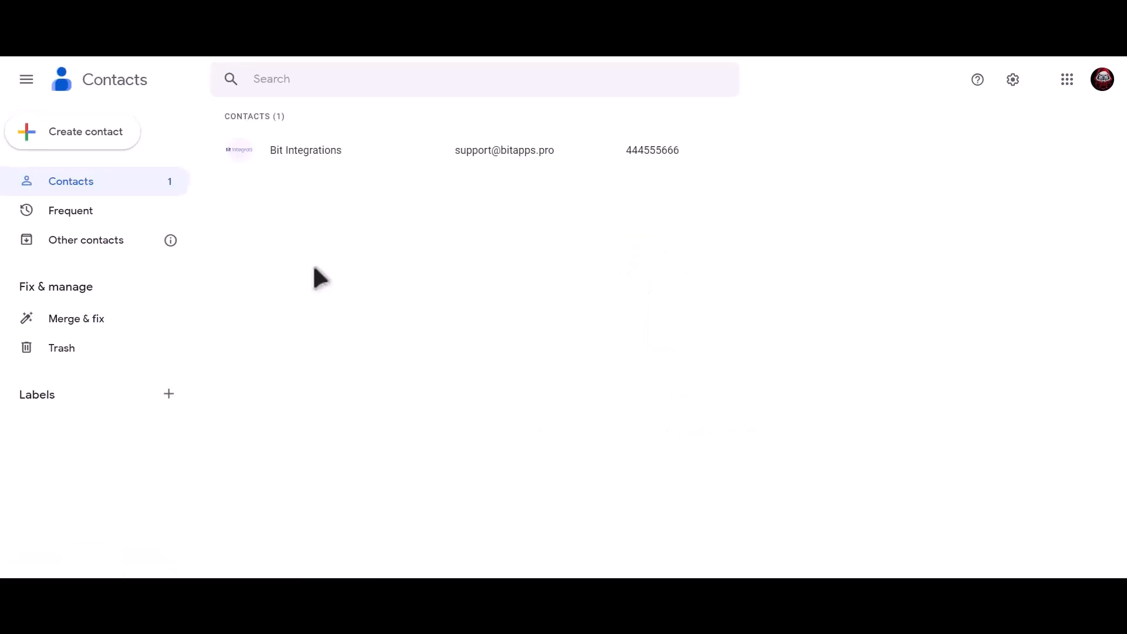
# Open the newly created Bit Integrations contact from the Google Contacts list
pyautogui.click(354, 151)
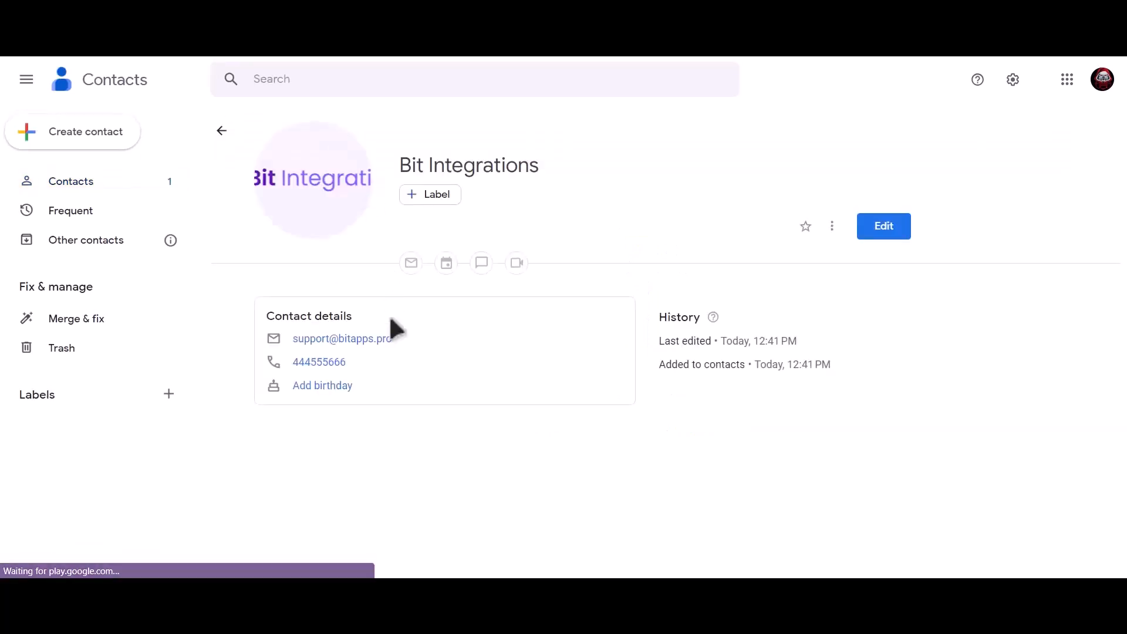